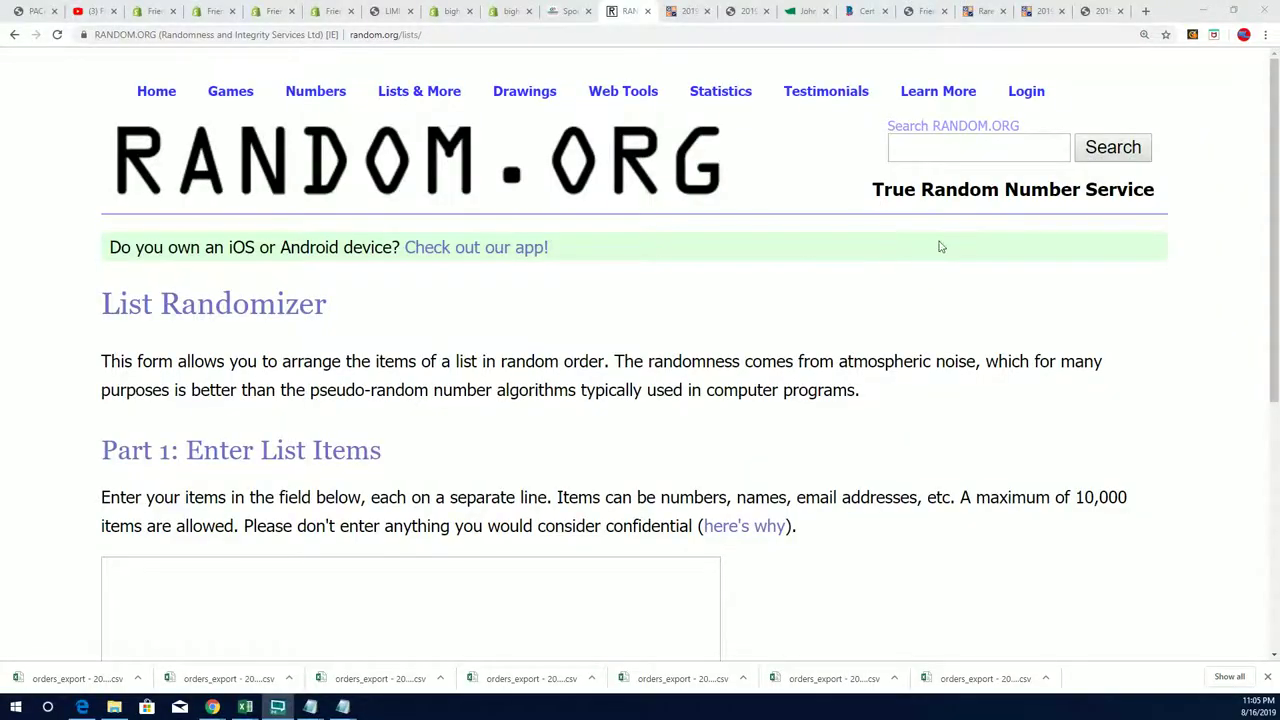
# - Select and copy the owner names from the Notepad list
pyautogui.click(342, 707)
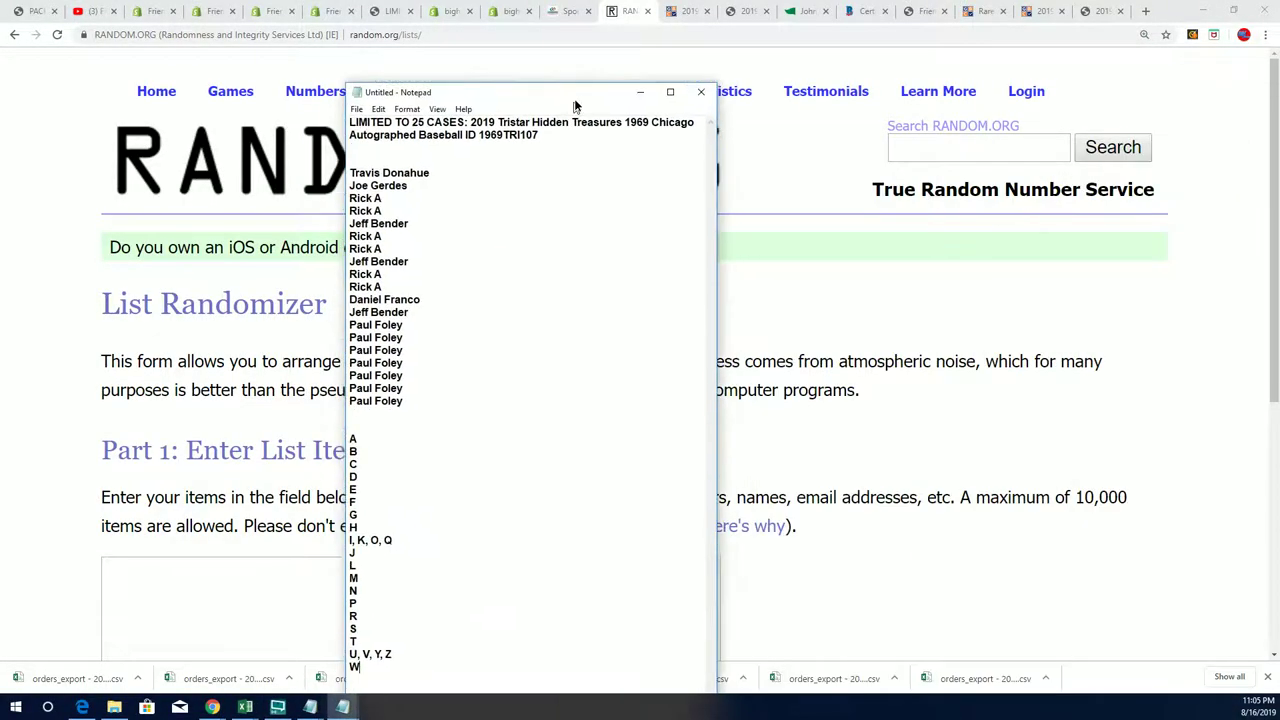
pyautogui.moveTo(571, 108); pyautogui.dragTo(488, 107)
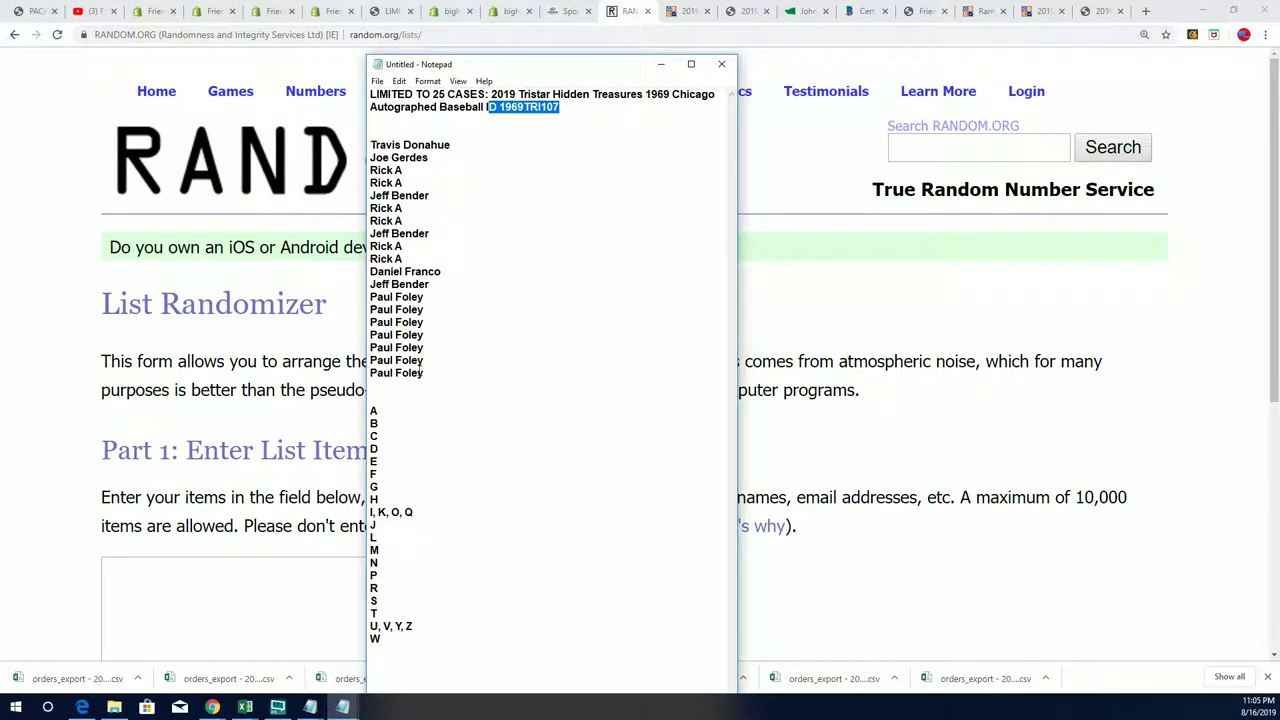
pyautogui.moveTo(423, 372); pyautogui.dragTo(369, 143)
pyautogui.rightClick(404, 148)
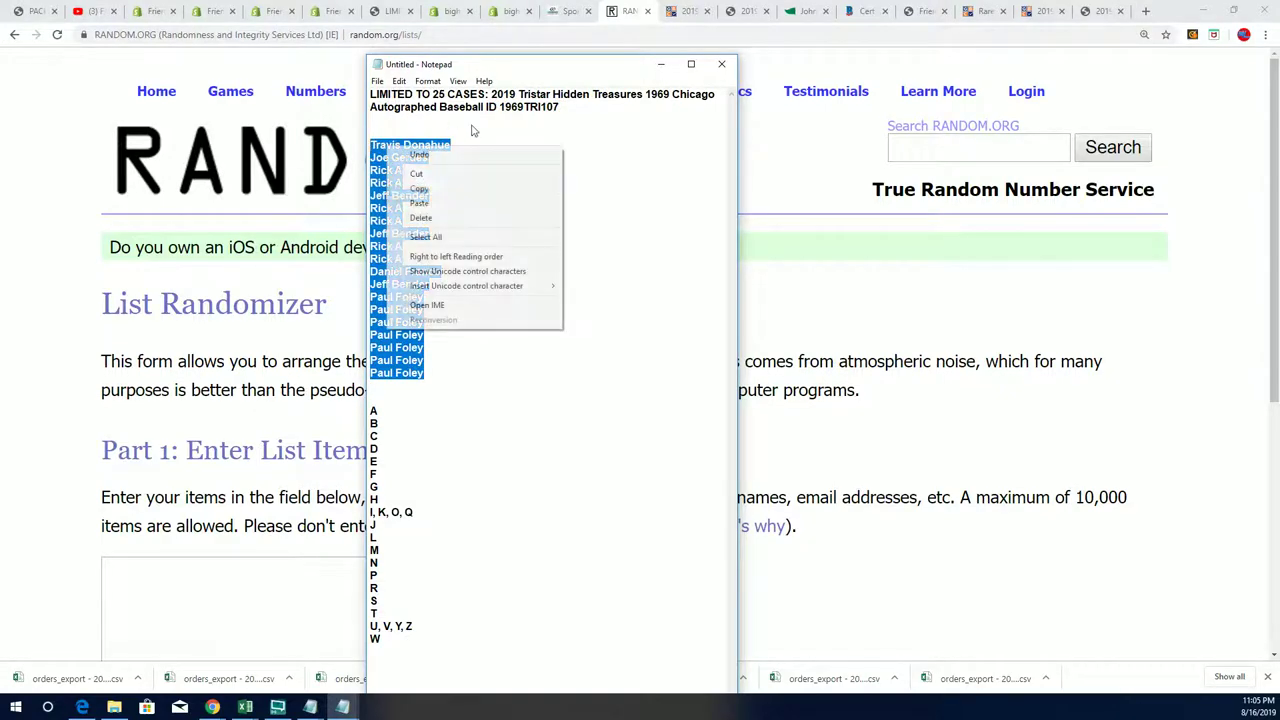
pyautogui.click(419, 189)
# - Paste the owner names into the list box and randomize them
pyautogui.click(163, 567)
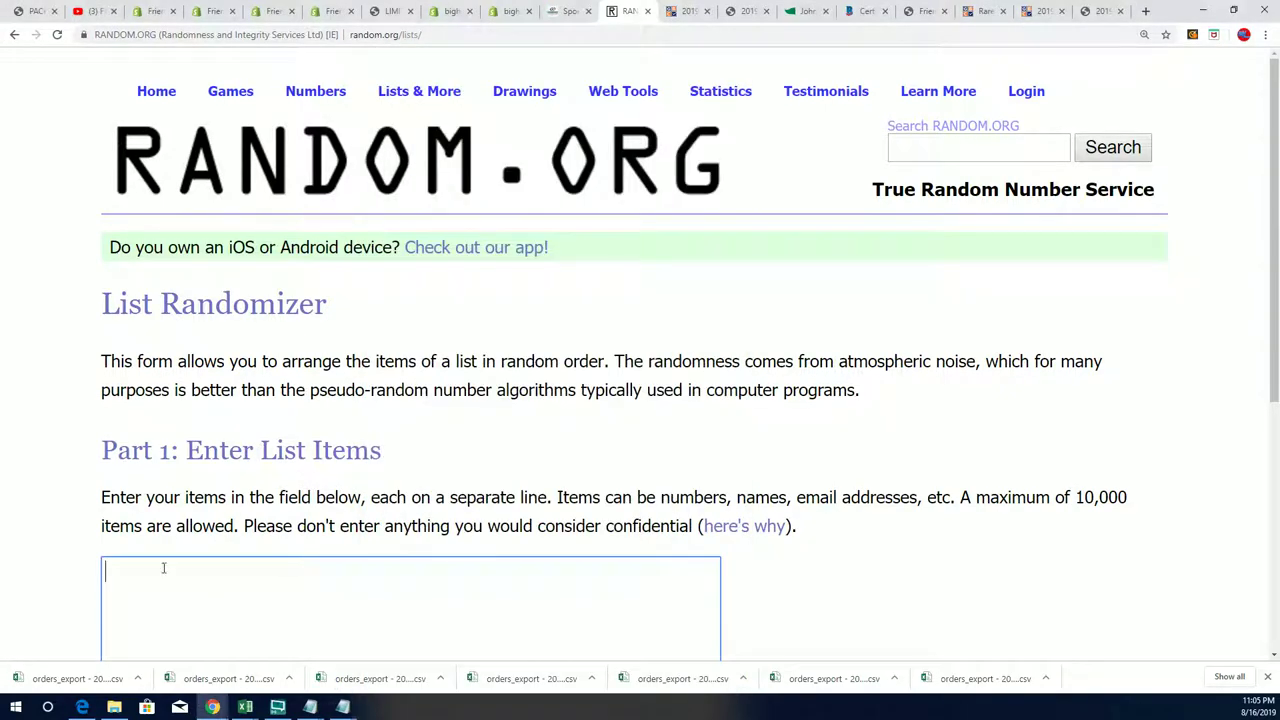
pyautogui.rightClick(163, 567)
pyautogui.click(200, 455)
pyautogui.scroll(-3, 628, 478)
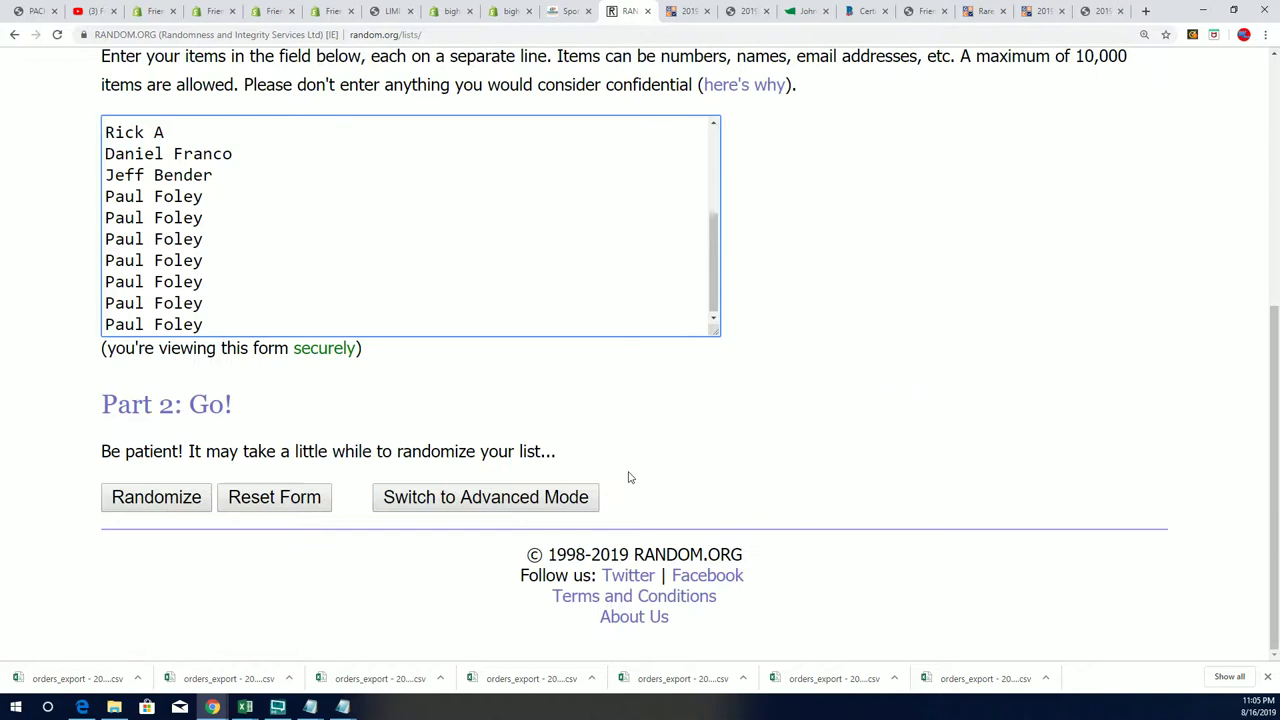
pyautogui.click(160, 497)
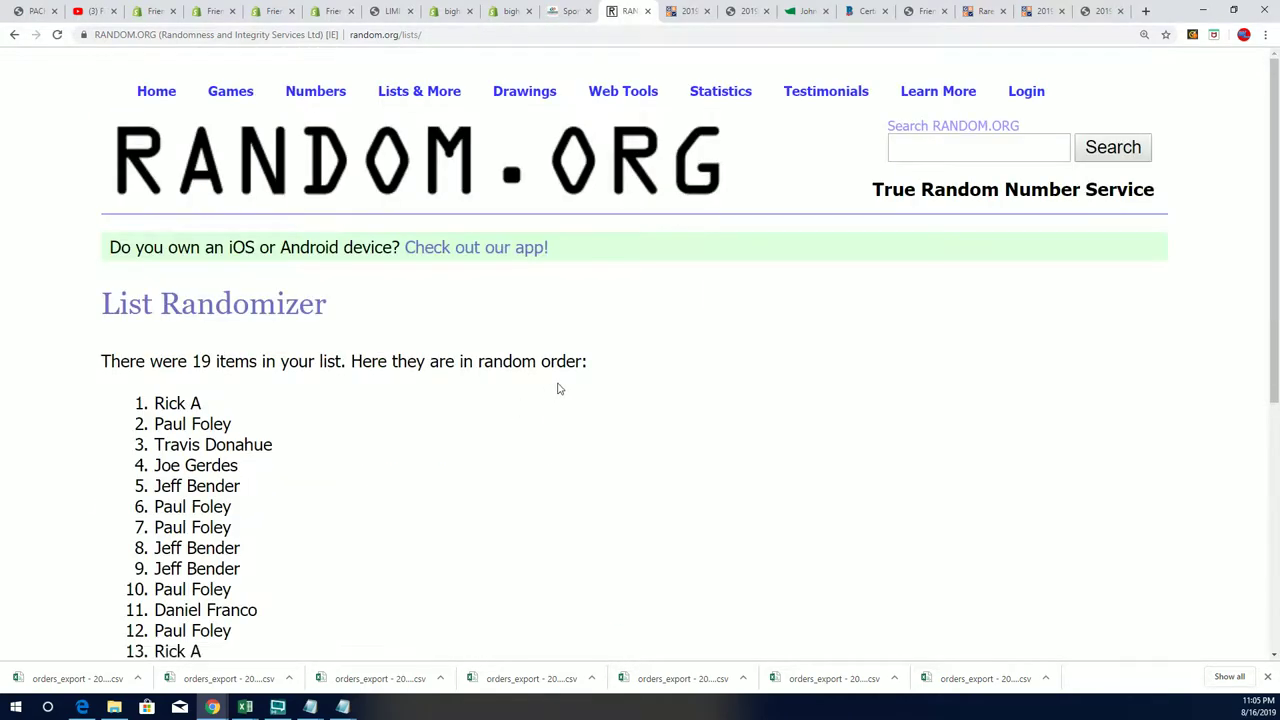
# - Reshuffle the owner list six more times with Again!
pyautogui.scroll(-5, 558, 389)
pyautogui.click(131, 500)
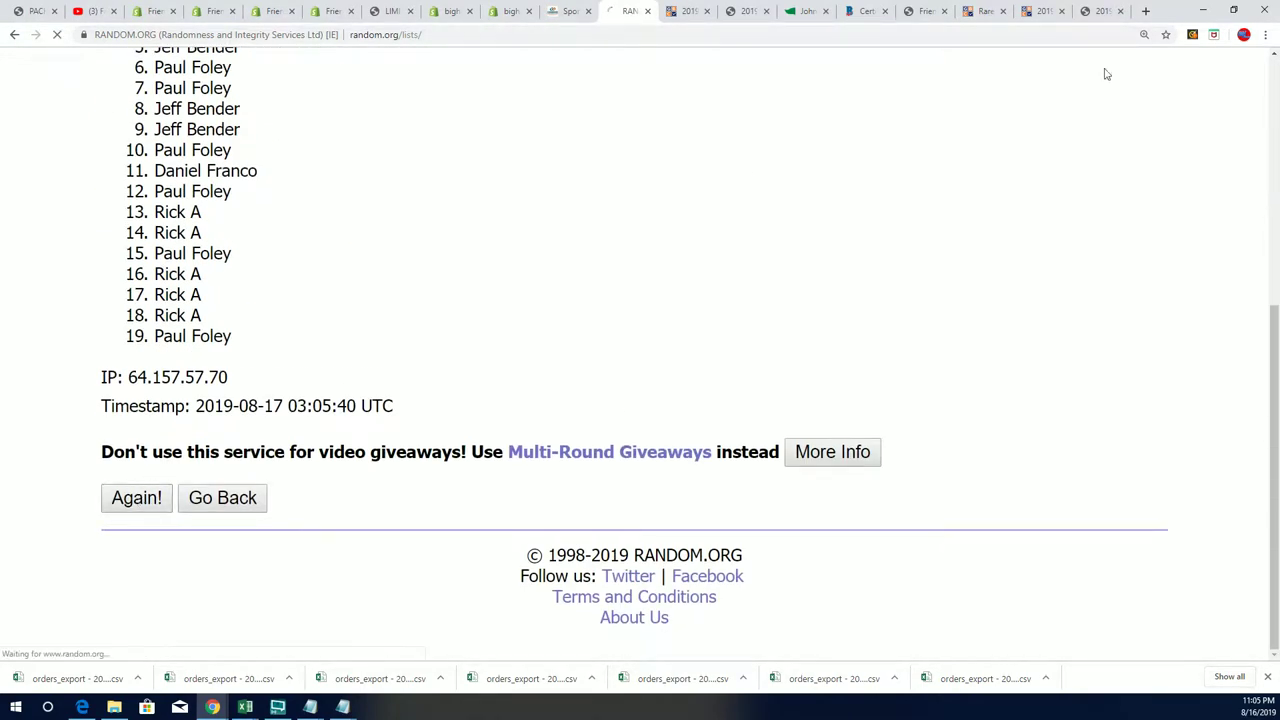
pyautogui.scroll(-5, 500, 350)
pyautogui.click(122, 505)
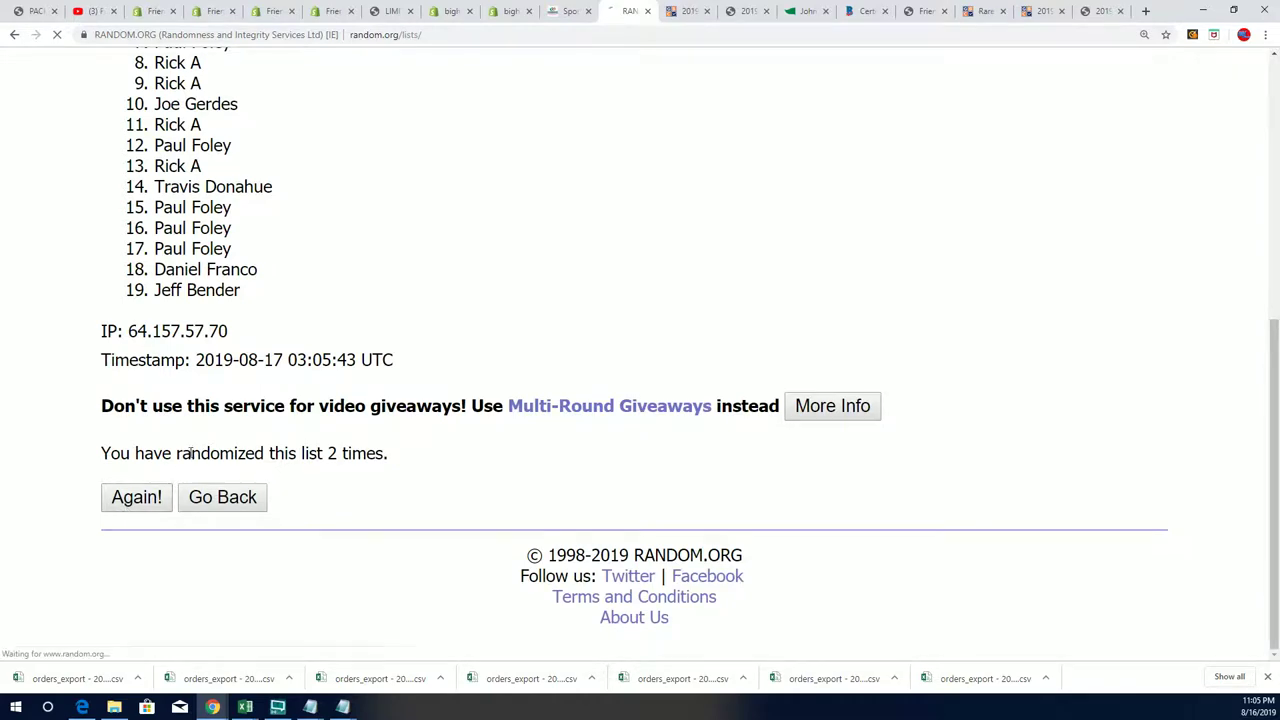
pyautogui.scroll(-5, 357, 394)
pyautogui.click(124, 506)
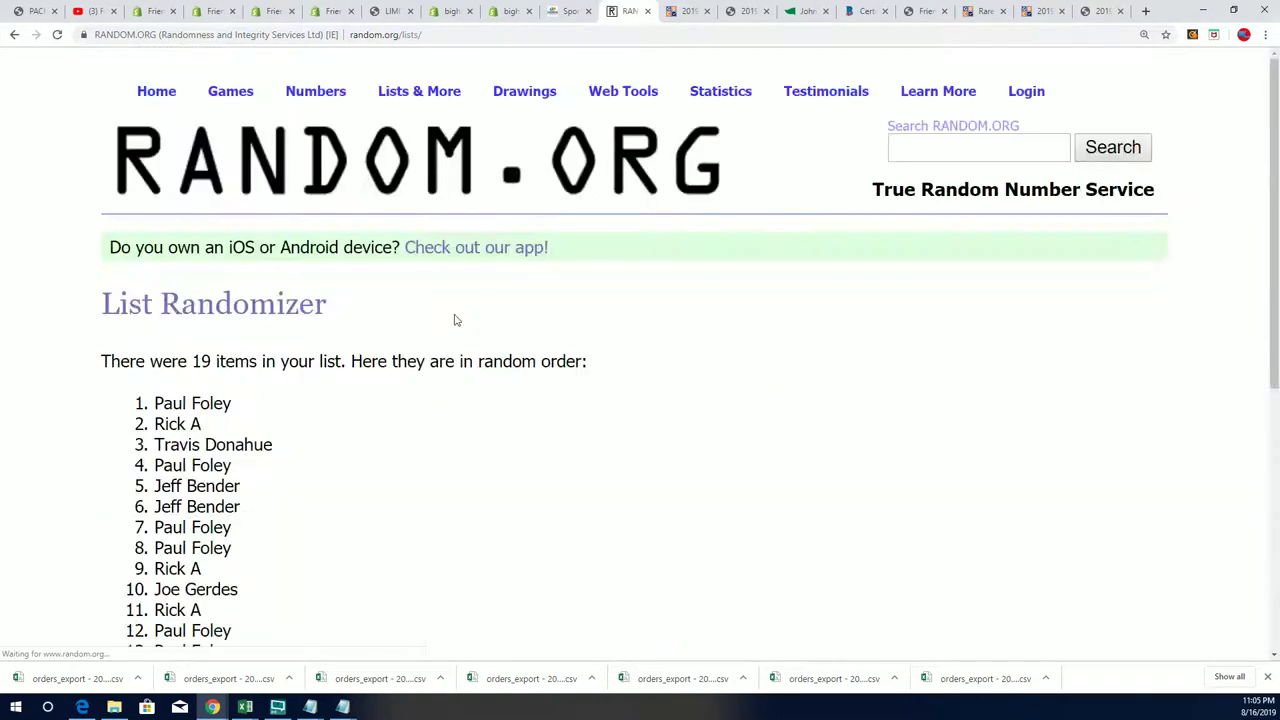
pyautogui.scroll(-5, 454, 320)
pyautogui.click(123, 505)
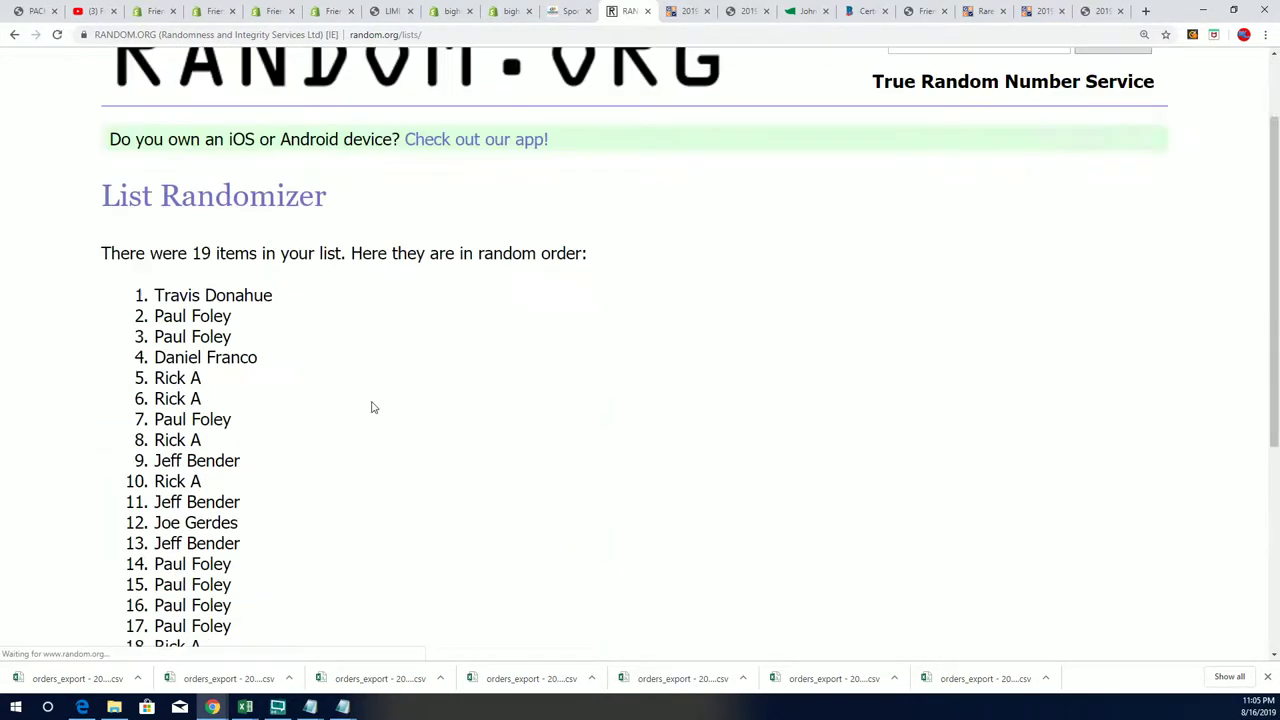
pyautogui.scroll(-5, 371, 407)
pyautogui.click(138, 495)
pyautogui.scroll(-3, 336, 432)
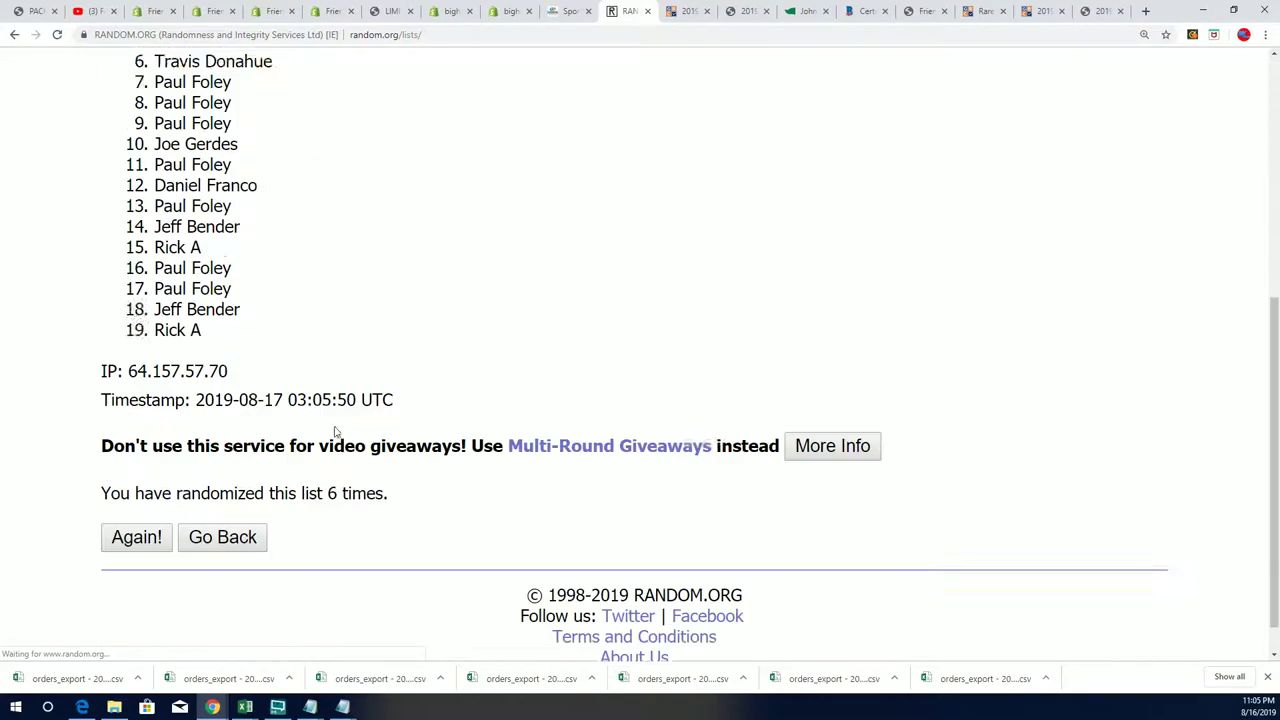
pyautogui.click(140, 495)
pyautogui.scroll(-2, 130, 188)
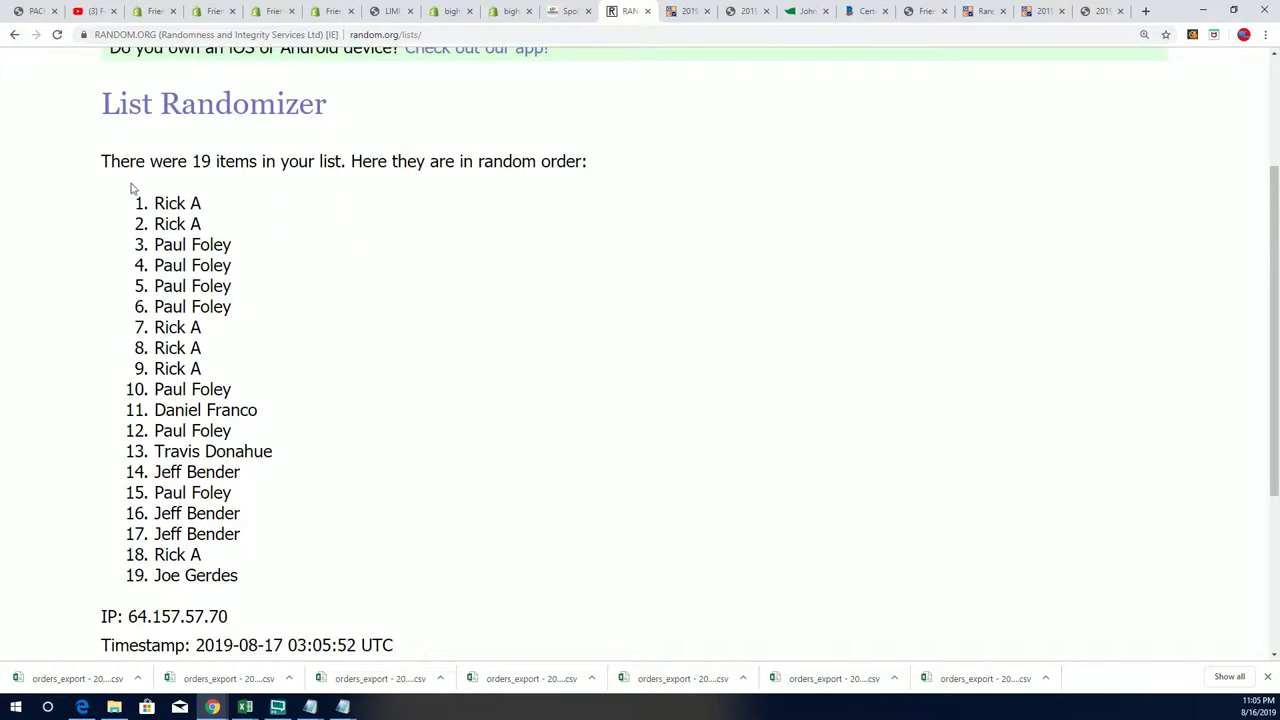
# - Copy all 19 shuffled owner names from the results
pyautogui.moveTo(130, 188)
pyautogui.mouseDown()
pyautogui.moveTo(236, 395)
pyautogui.moveTo(251, 571)
pyautogui.mouseUp()
pyautogui.rightClick(228, 478)
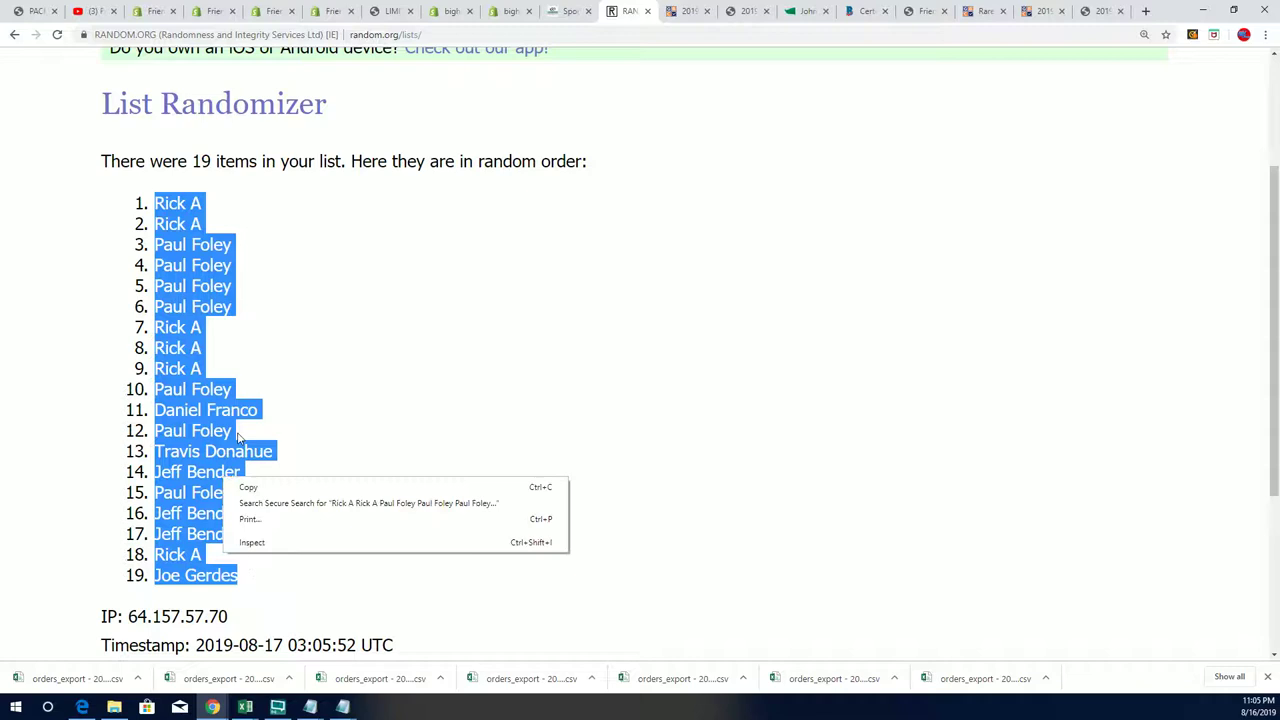
pyautogui.click(250, 487)
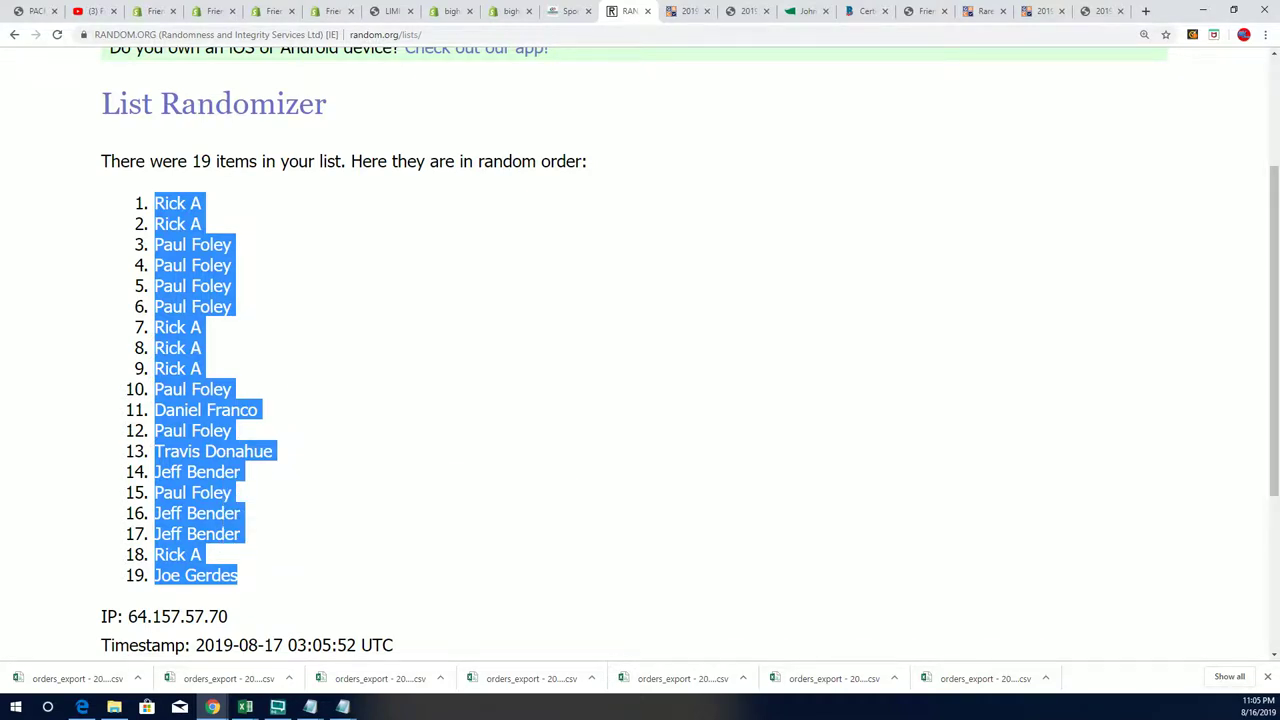
pyautogui.hotkey('alt', 'Tab')
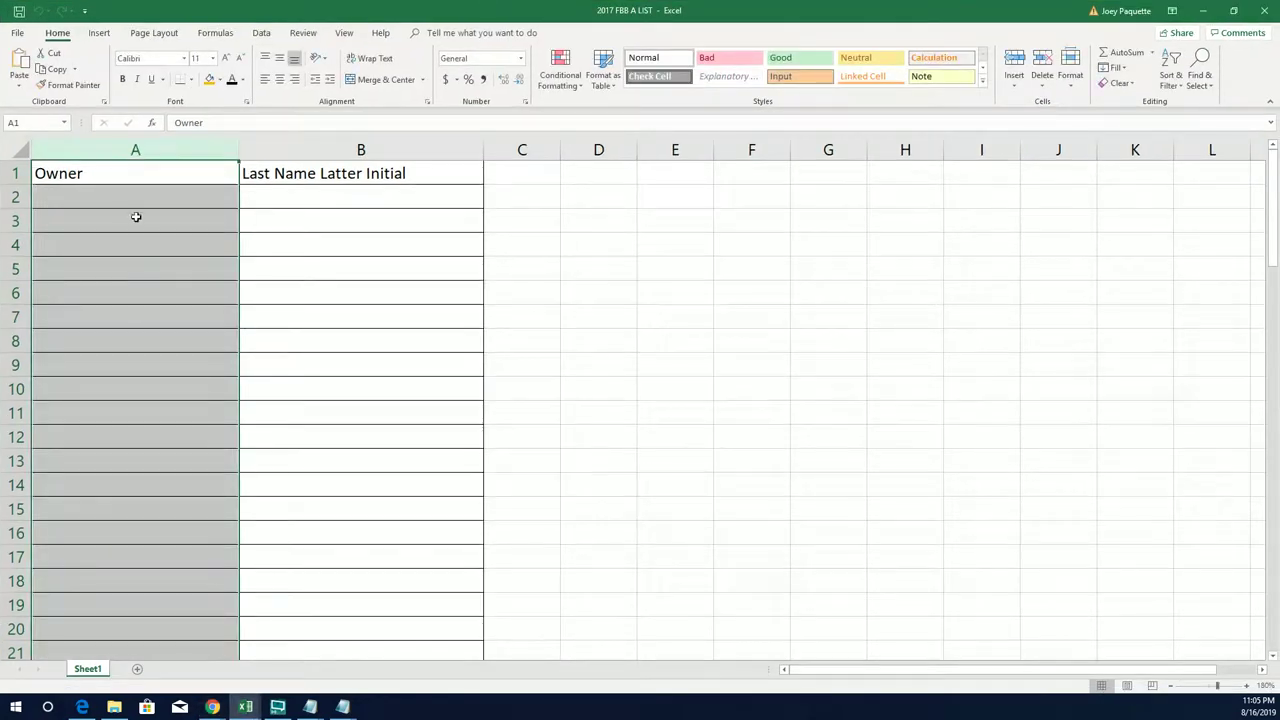
# - Paste the shuffled owners into A2:A20 under the Owner heading
pyautogui.click(112, 195)
pyautogui.rightClick(112, 195)
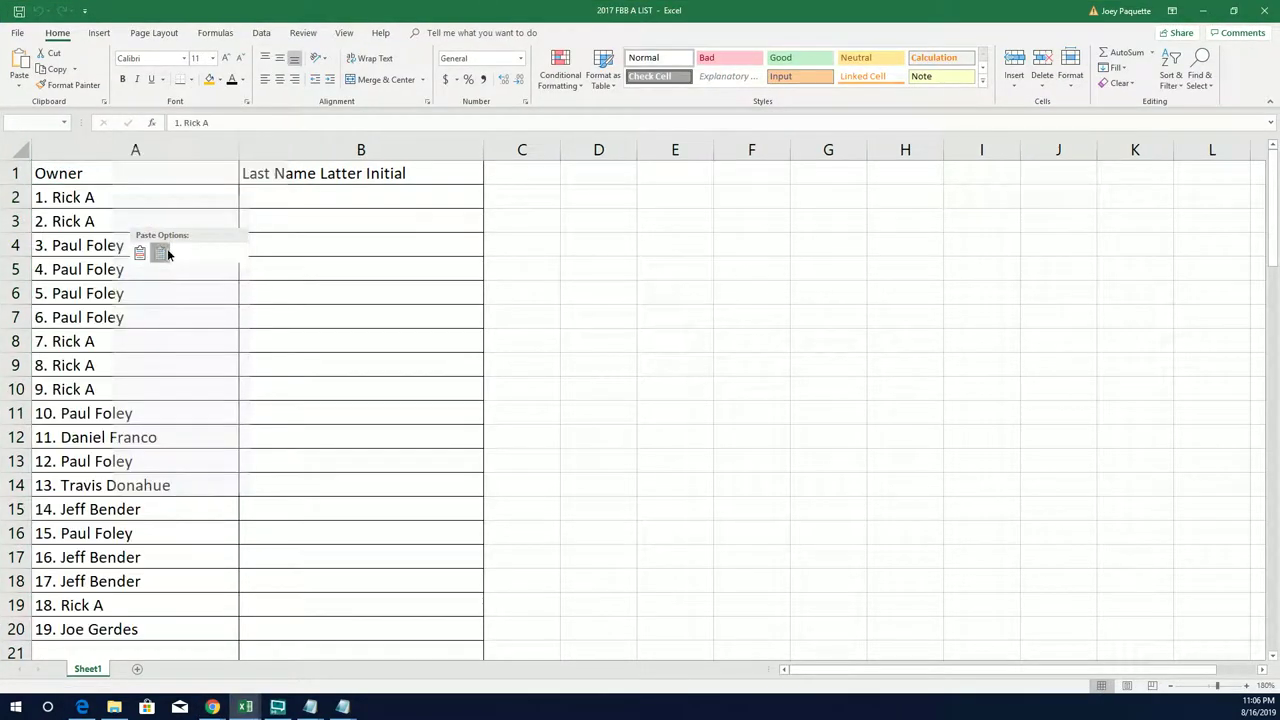
pyautogui.click(166, 251)
# - Narrow column A to fit the owner names
pyautogui.click(211, 171)
pyautogui.click(230, 149)
pyautogui.moveTo(238, 149); pyautogui.dragTo(177, 168)
pyautogui.click(243, 186)
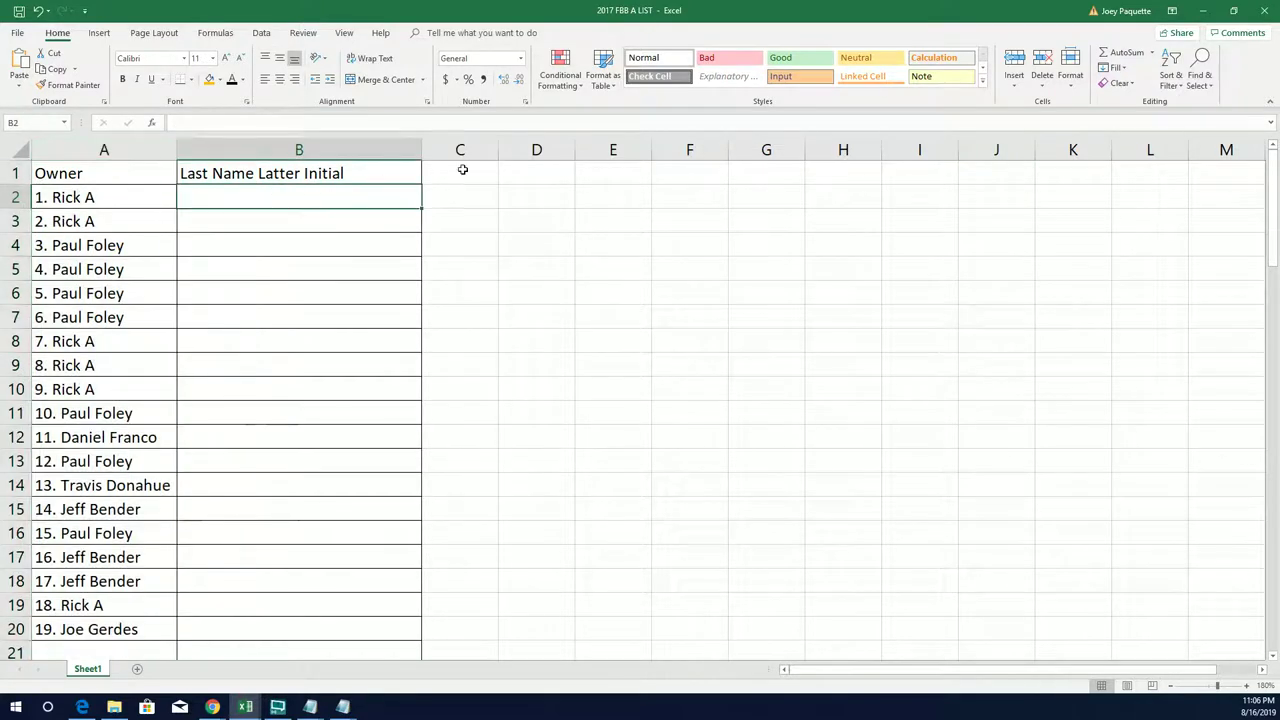
# - Minimize Excel and open a fresh List Randomizer form from Lists & More
pyautogui.click(1203, 10)
pyautogui.scroll(2, 533, 332)
pyautogui.moveTo(440, 100)
pyautogui.click(430, 121)
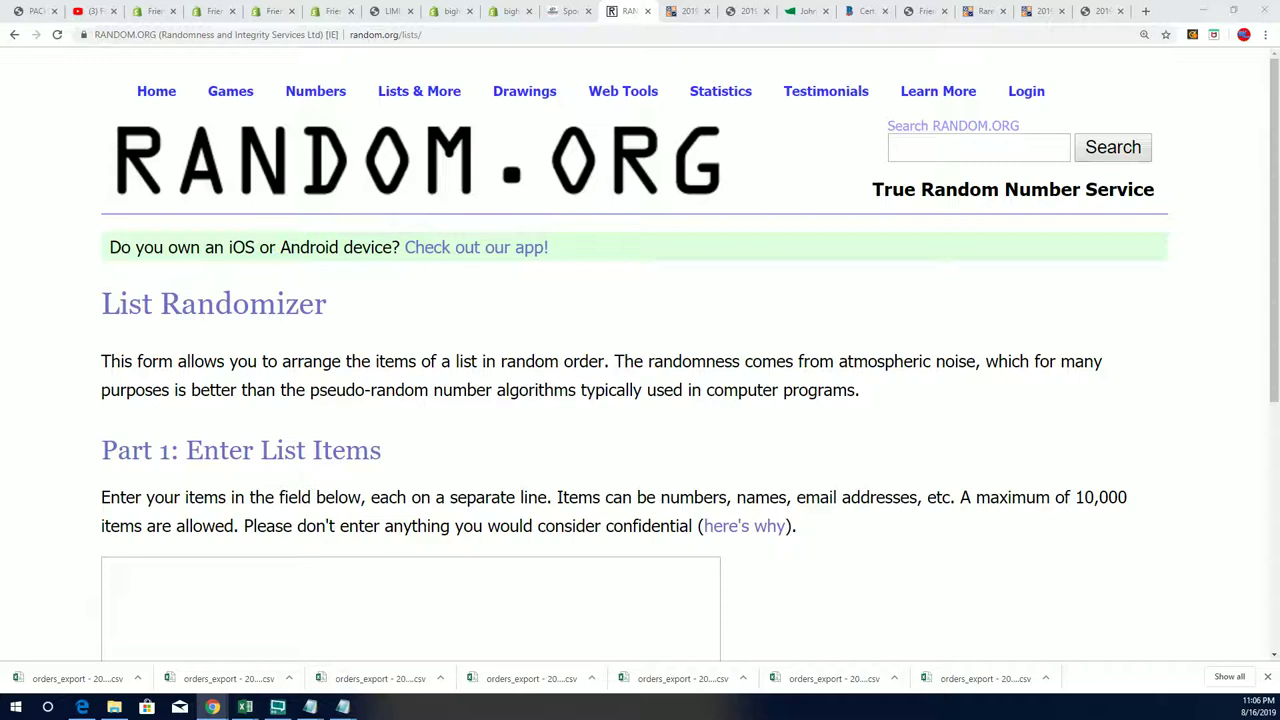
# - Copy the letter initials A through W from Notepad
pyautogui.click(342, 707)
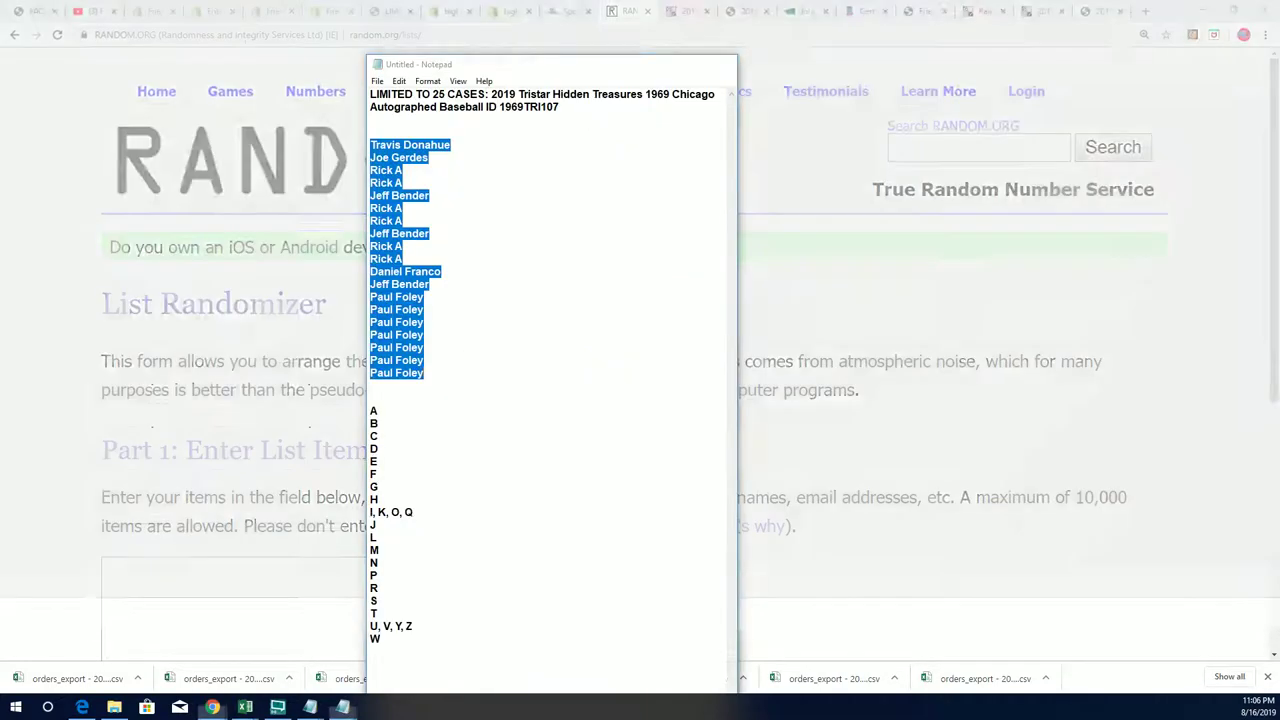
pyautogui.moveTo(394, 637); pyautogui.dragTo(373, 405)
pyautogui.rightClick(373, 407)
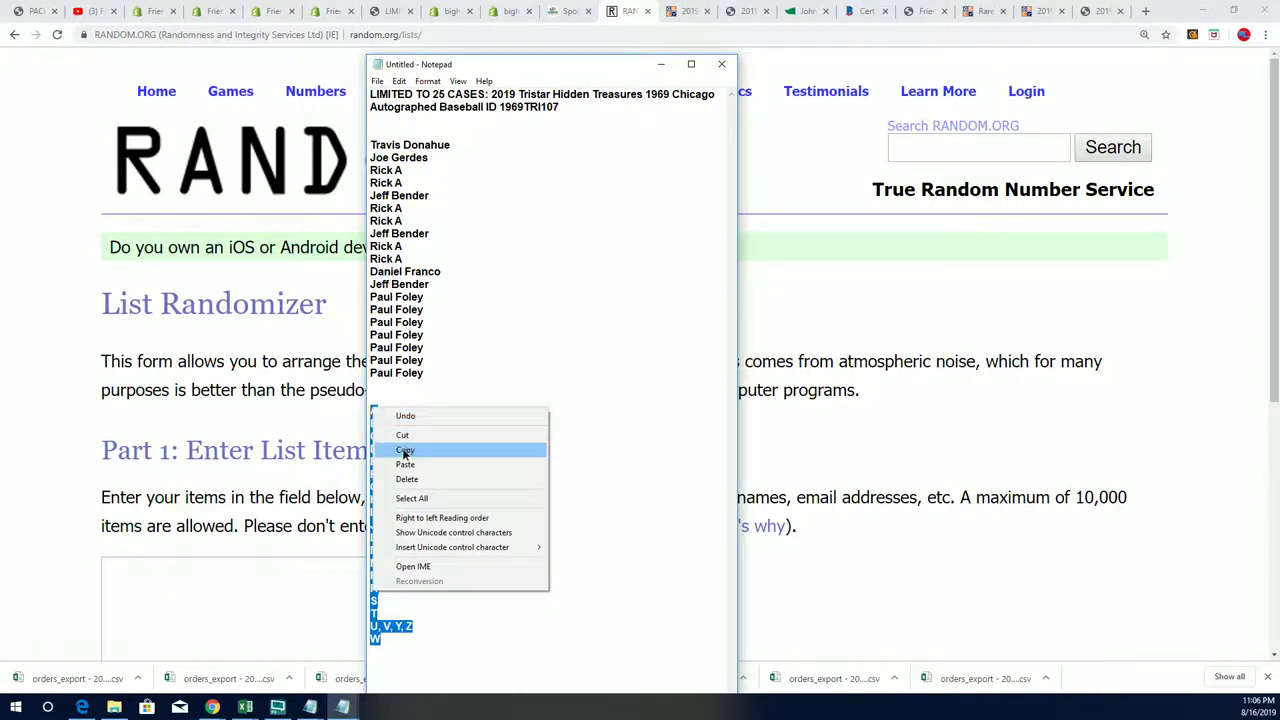
pyautogui.click(405, 449)
pyautogui.click(183, 571)
# - Paste the letter initials into the list box and randomize them
pyautogui.rightClick(136, 573)
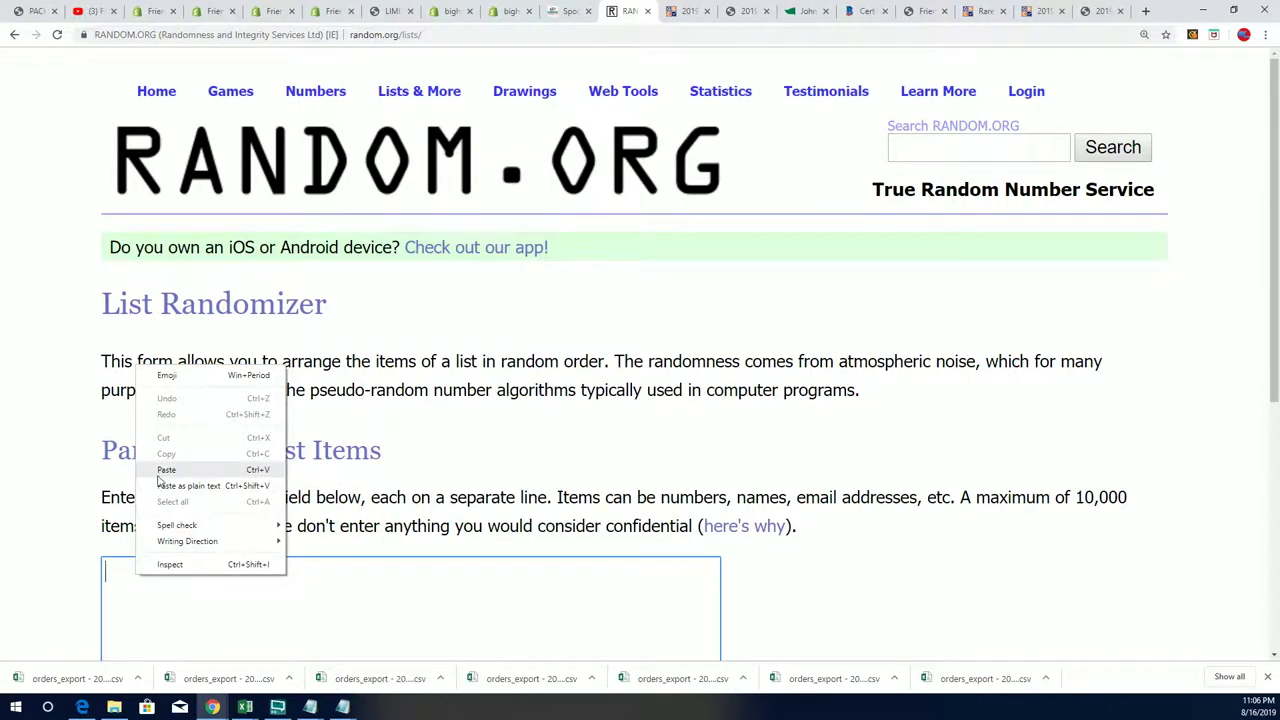
pyautogui.click(171, 470)
pyautogui.scroll(-3, 874, 451)
pyautogui.click(170, 495)
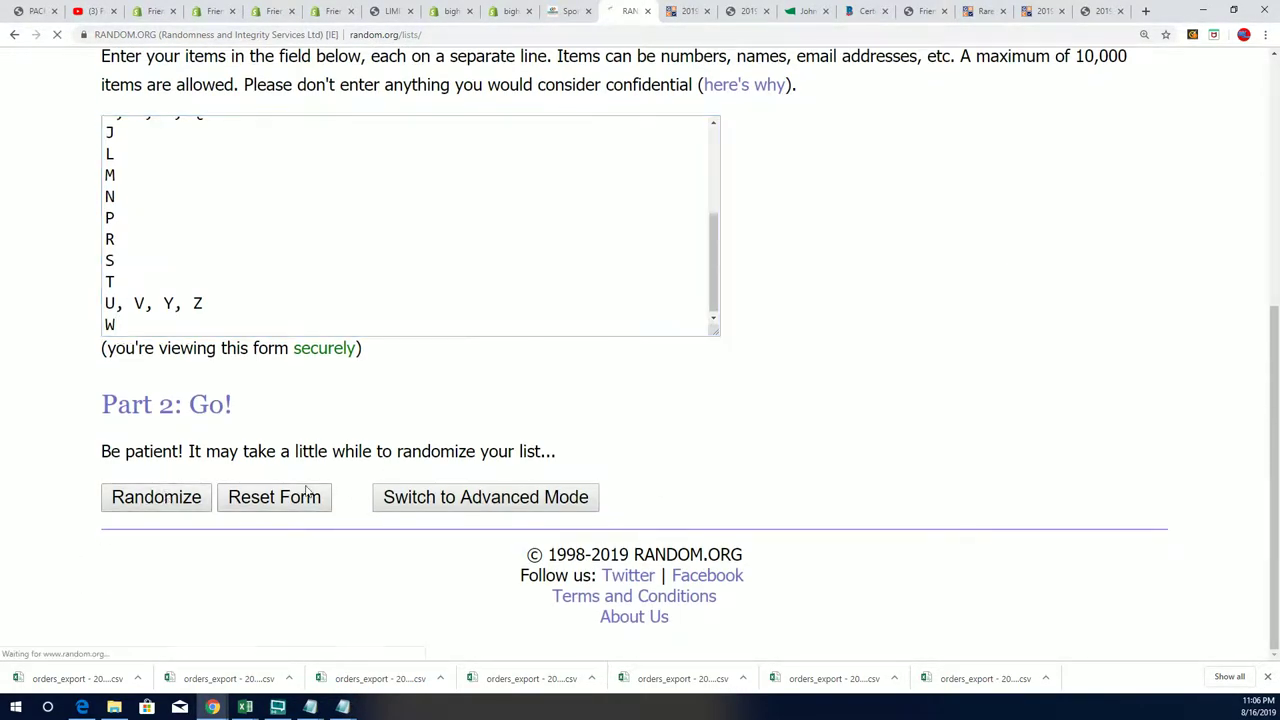
# - Reshuffle the letter list six more times with Again!
pyautogui.scroll(-5, 337, 466)
pyautogui.click(134, 504)
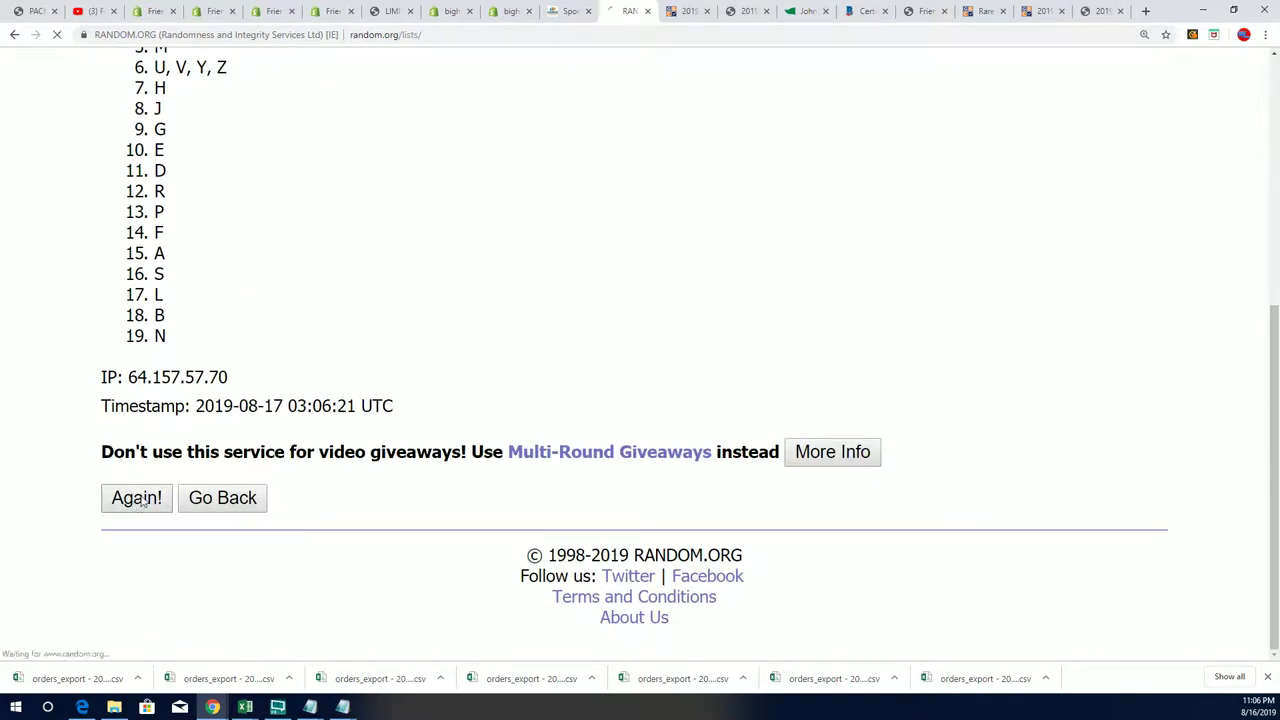
pyautogui.scroll(-5, 138, 490)
pyautogui.click(137, 497)
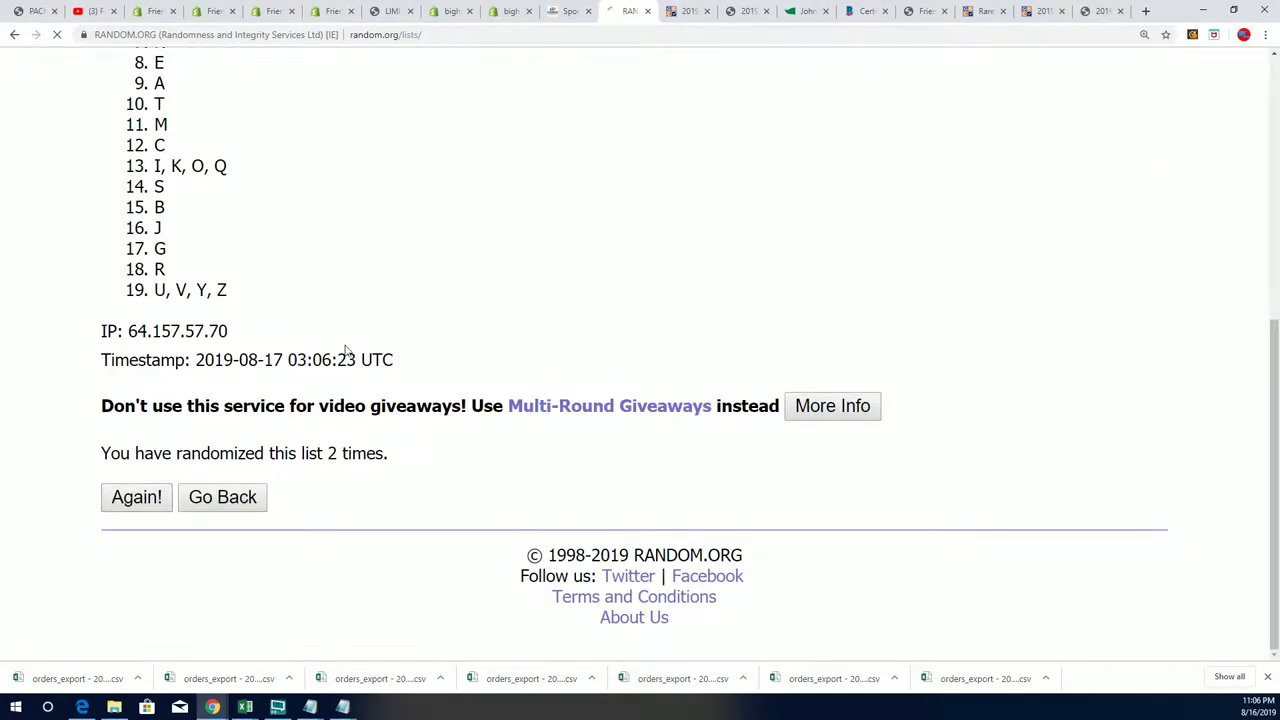
pyautogui.click(138, 498)
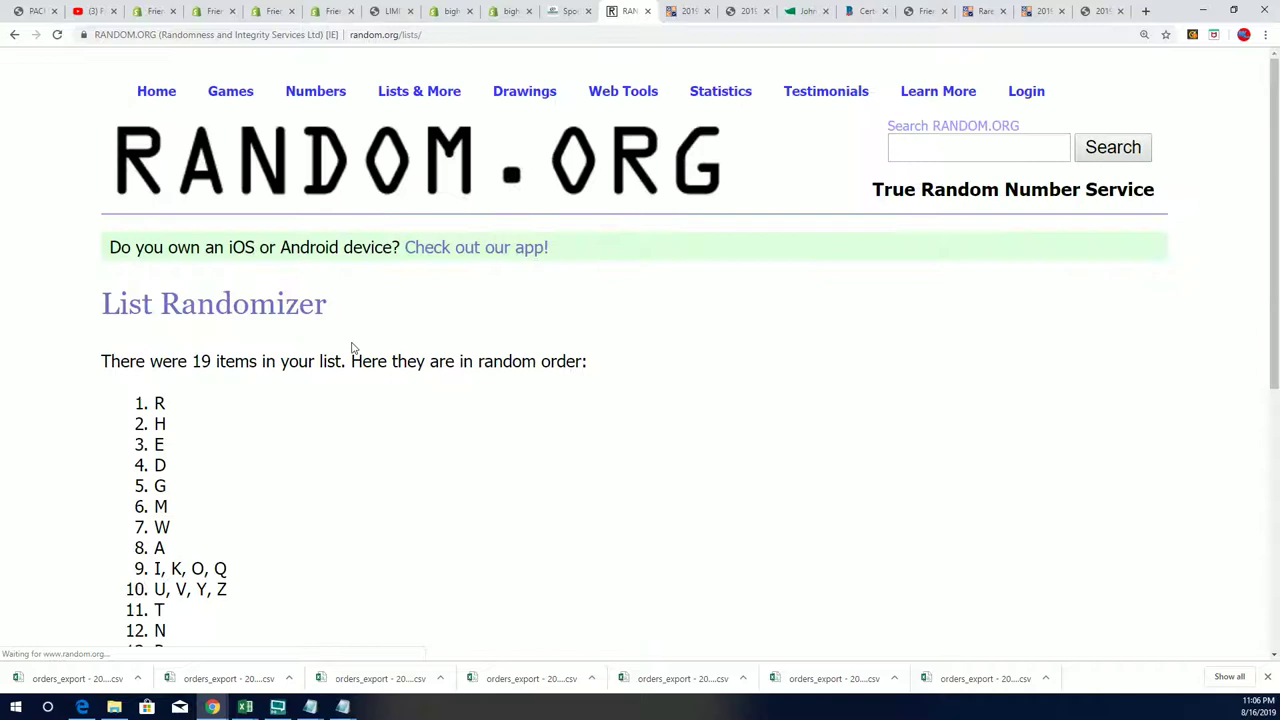
pyautogui.scroll(-5, 348, 340)
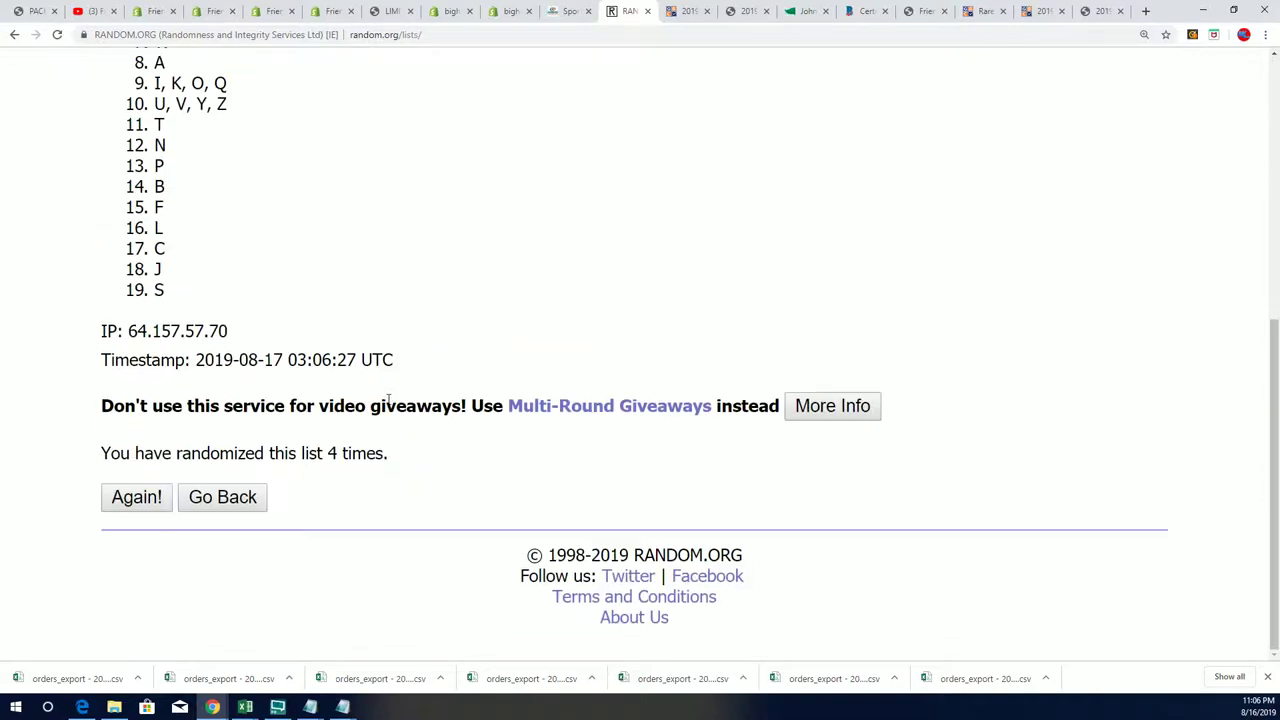
pyautogui.click(130, 502)
pyautogui.scroll(-5, 594, 302)
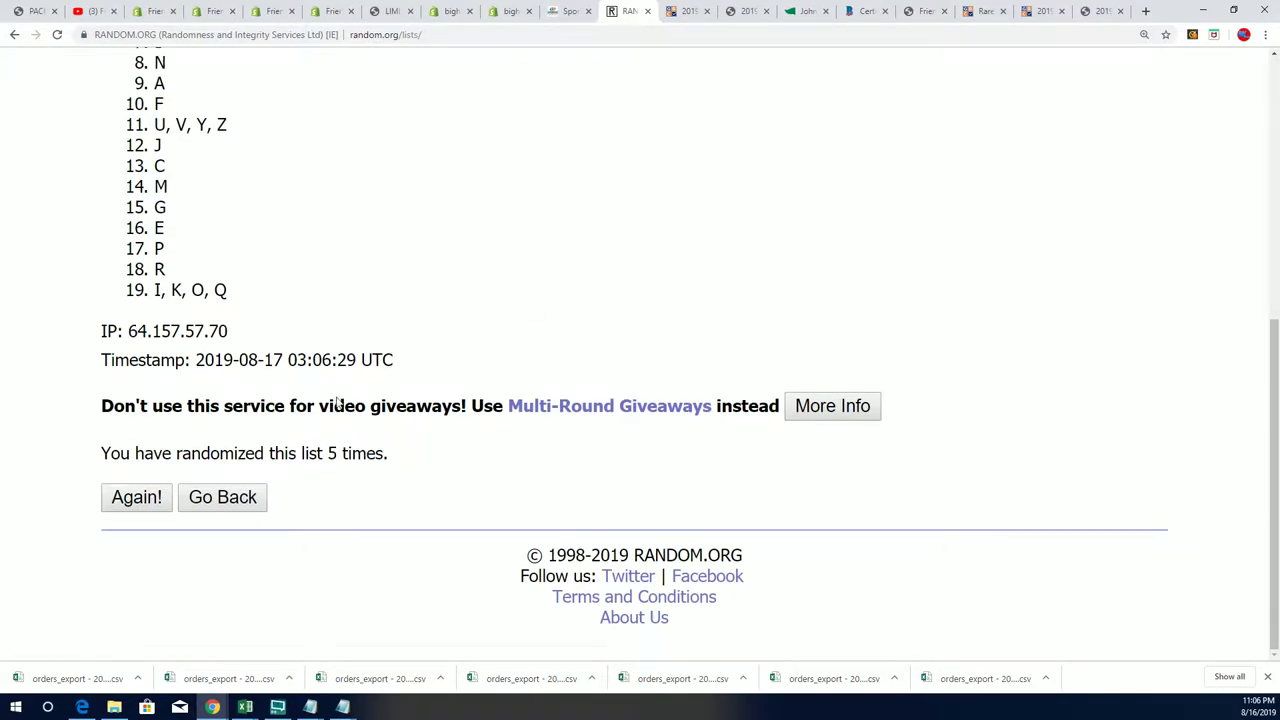
pyautogui.click(160, 495)
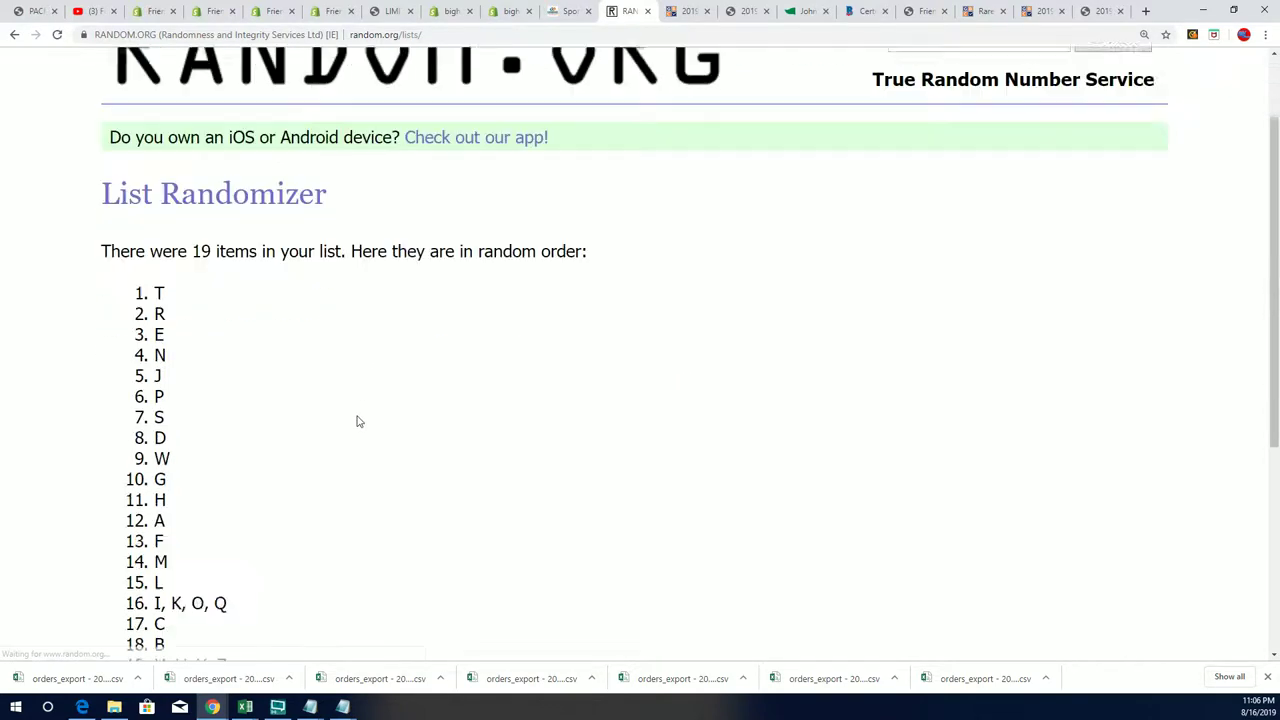
pyautogui.scroll(-5, 357, 420)
pyautogui.click(122, 501)
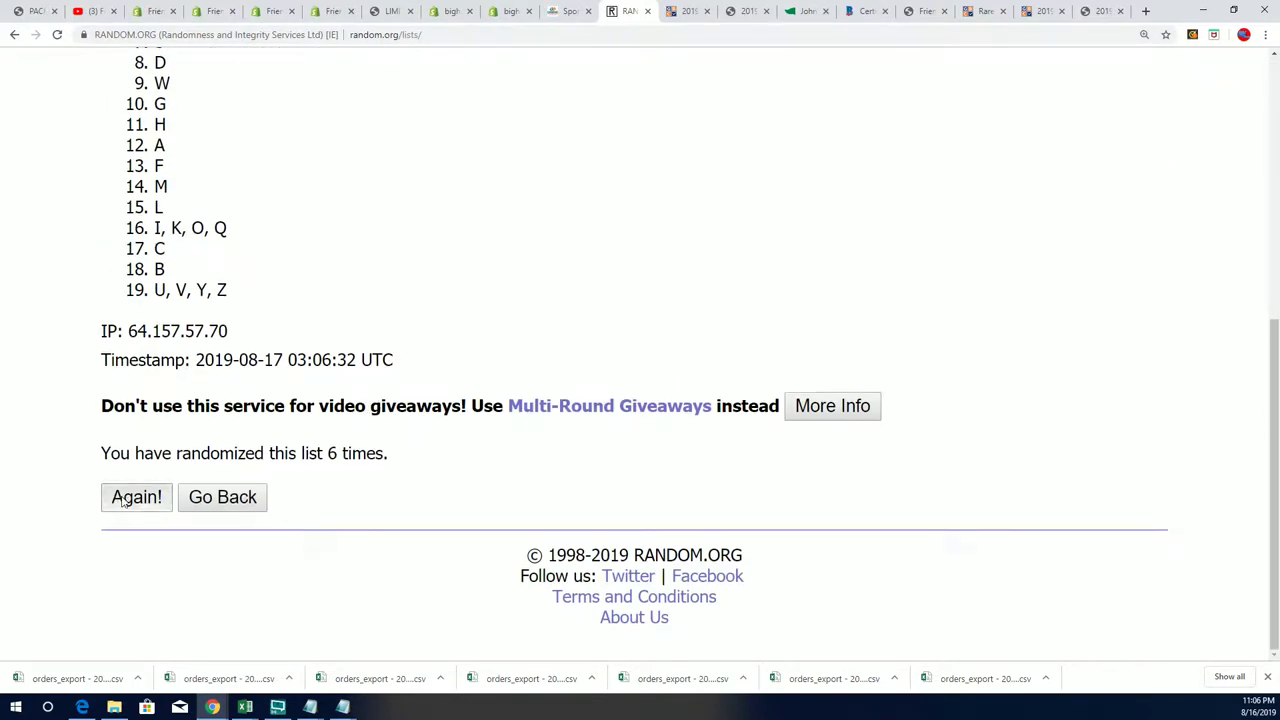
pyautogui.scroll(-3, 601, 239)
pyautogui.scroll(-1, 600, 238)
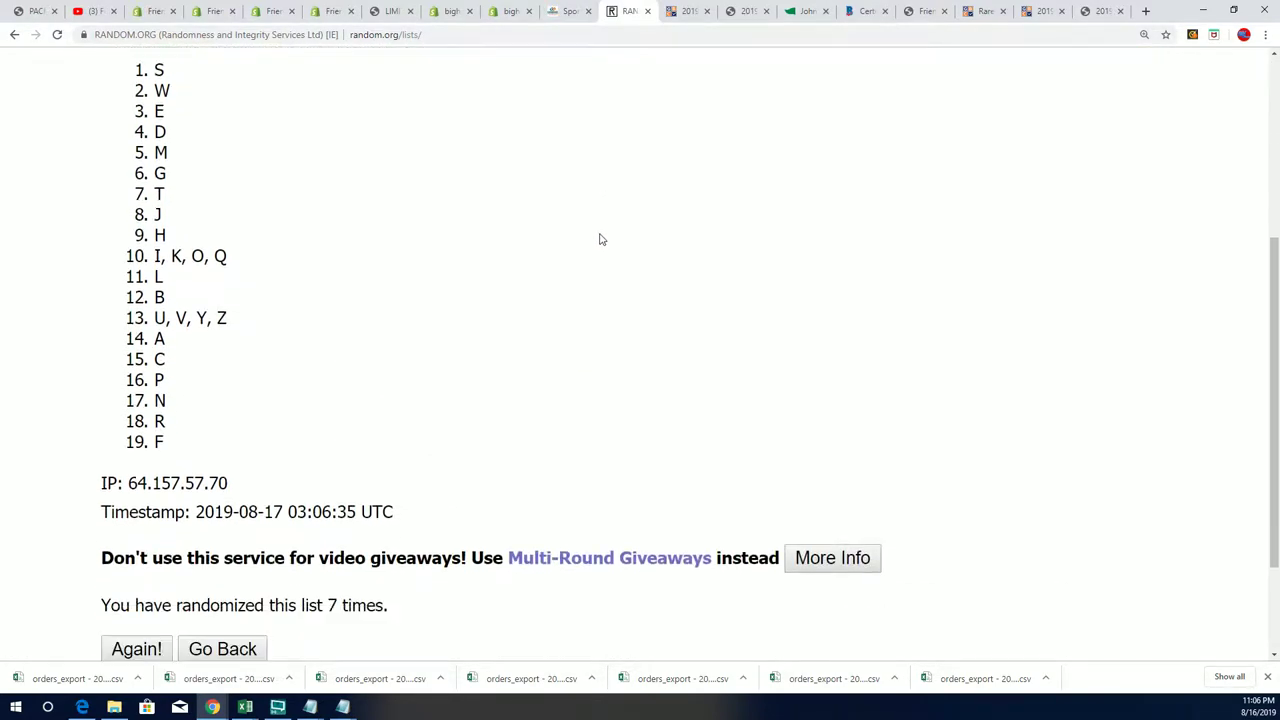
pyautogui.scroll(1, 600, 238)
# - Copy the 19 shuffled letter entries and bring the 2017 FBB A LIST workbook forward
pyautogui.moveTo(108, 149)
pyautogui.mouseDown()
pyautogui.moveTo(203, 301)
pyautogui.moveTo(177, 531)
pyautogui.moveTo(166, 505)
pyautogui.mouseUp()
pyautogui.rightClick(207, 325)
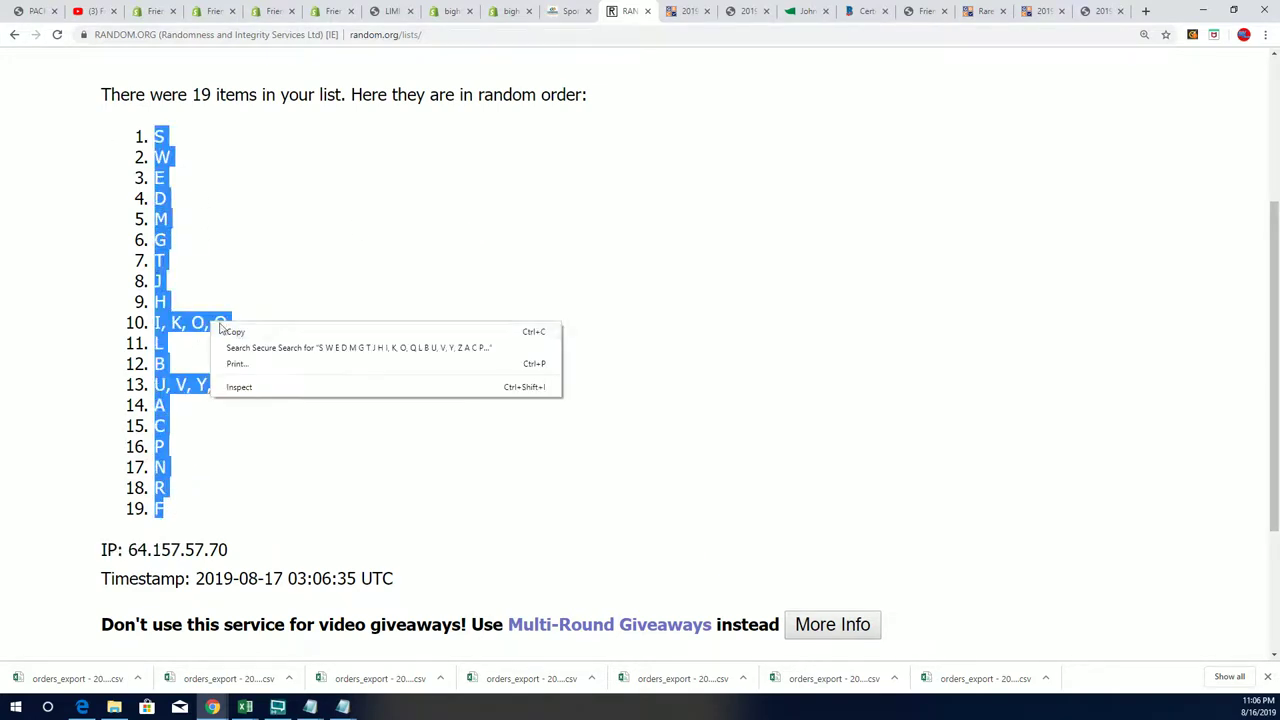
pyautogui.click(229, 331)
pyautogui.scroll(-2, 507, 360)
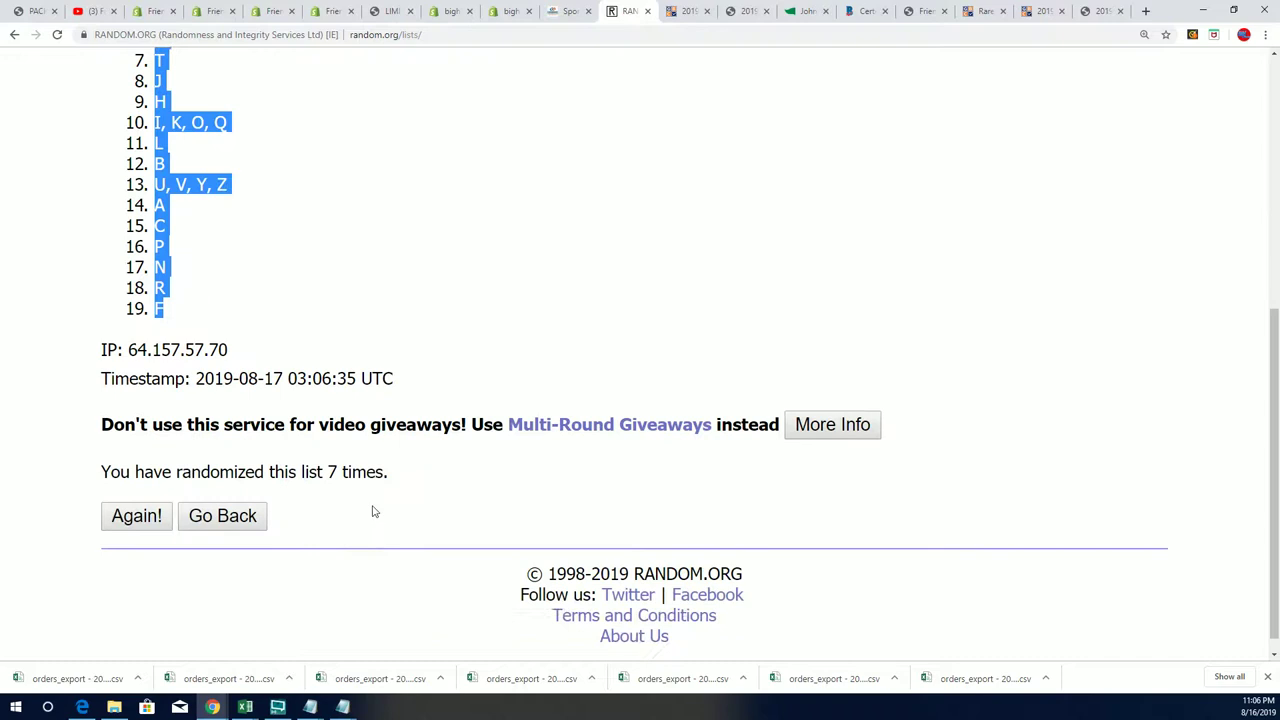
pyautogui.scroll(2, 337, 500)
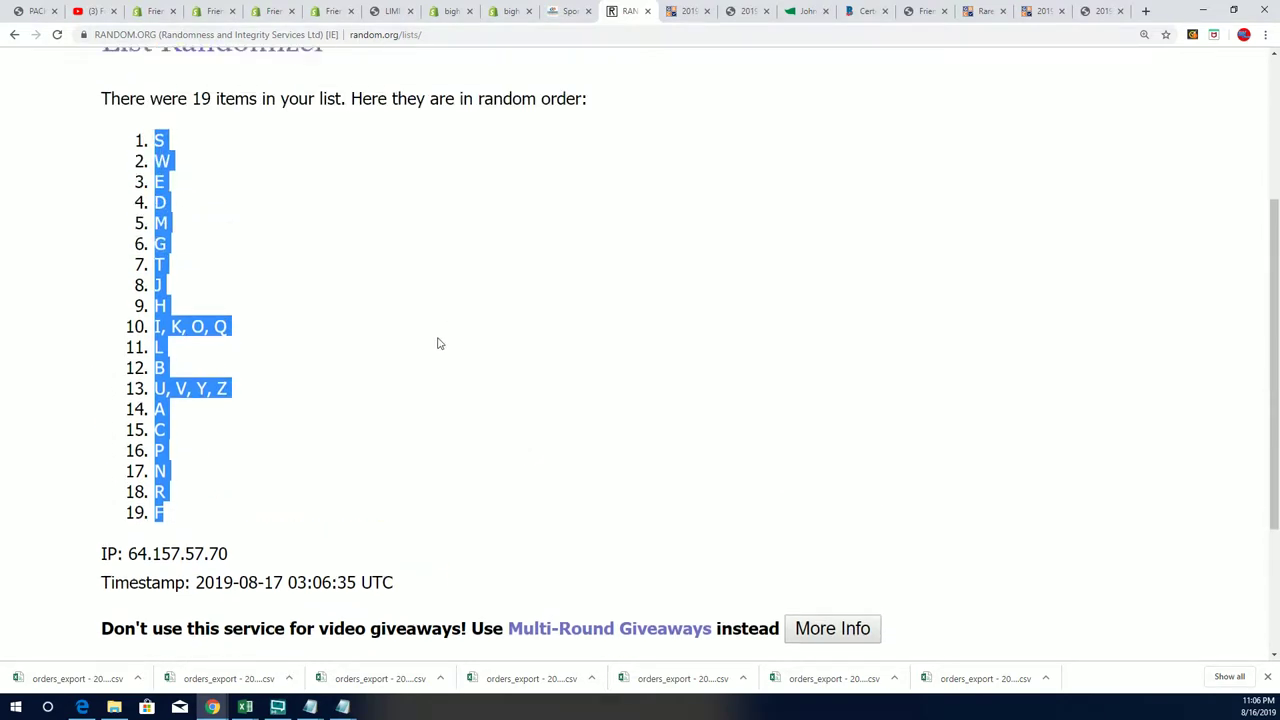
pyautogui.scroll(2, 449, 337)
pyautogui.scroll(-2, 449, 337)
pyautogui.hotkey('alt', 'Tab')
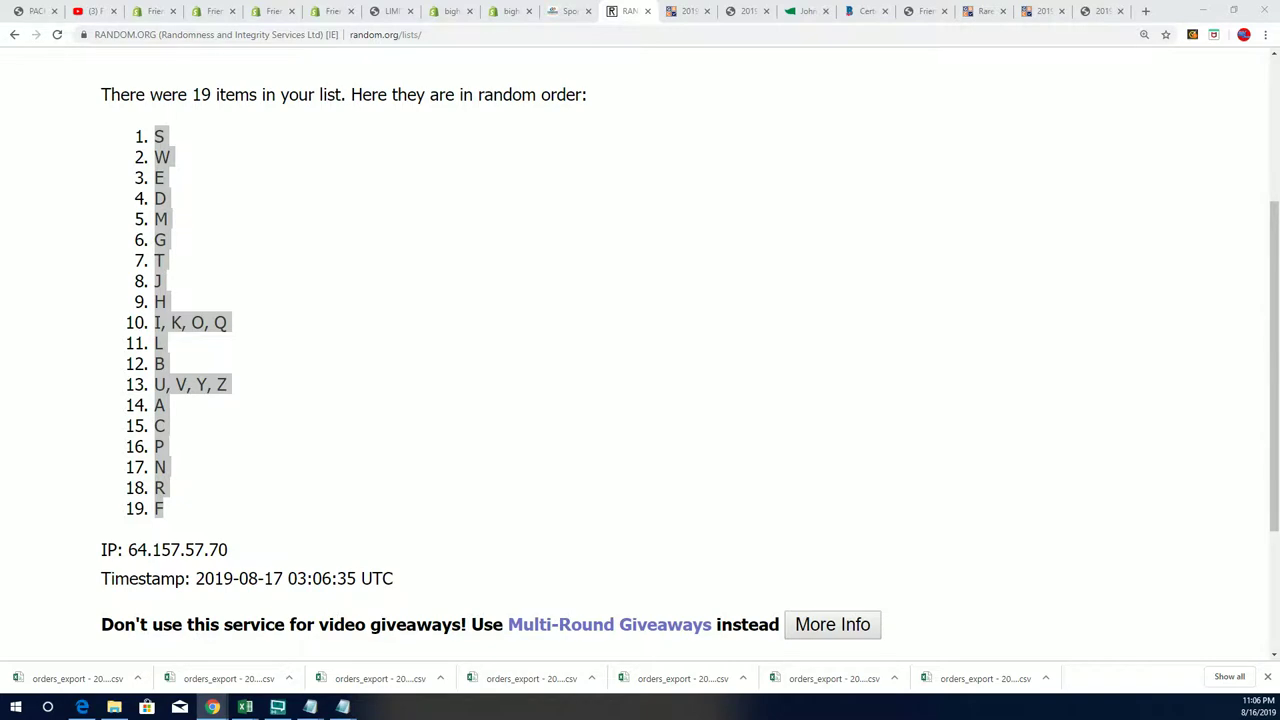
pyautogui.click(245, 707)
# - Paste the shuffled initials, 1. S through 19. F, into B2:B20
pyautogui.rightClick(200, 197)
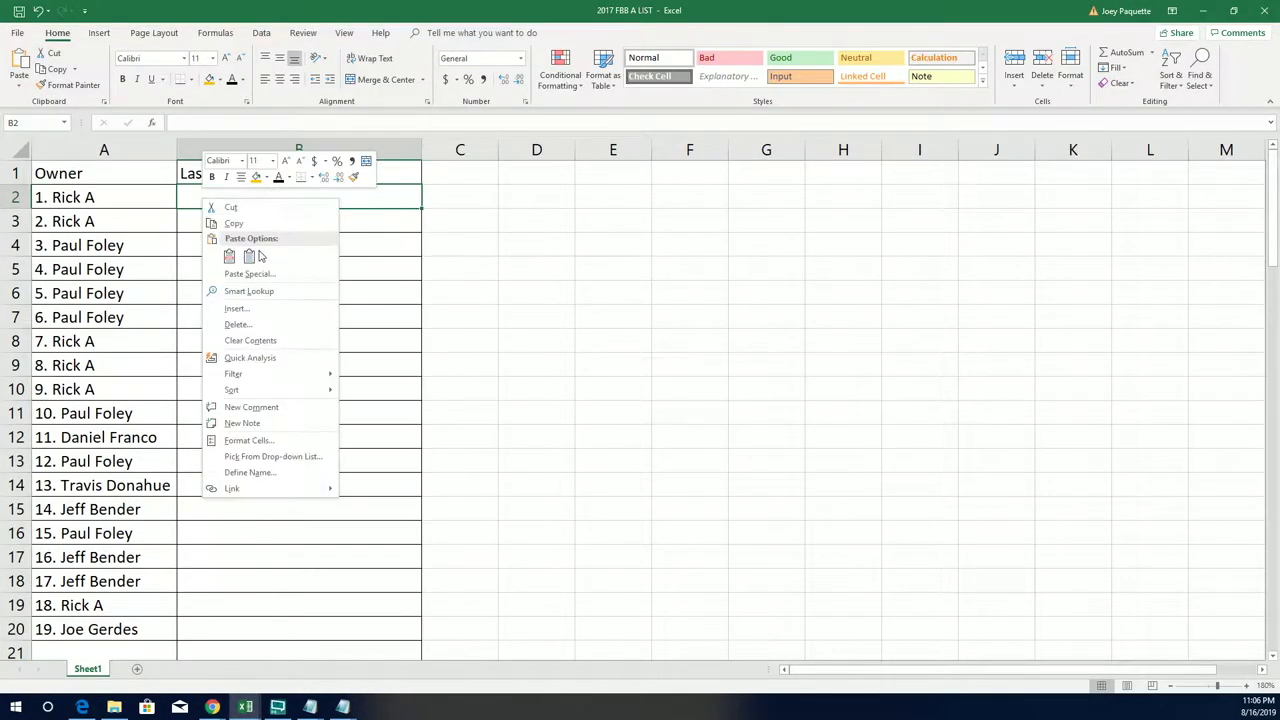
pyautogui.click(250, 257)
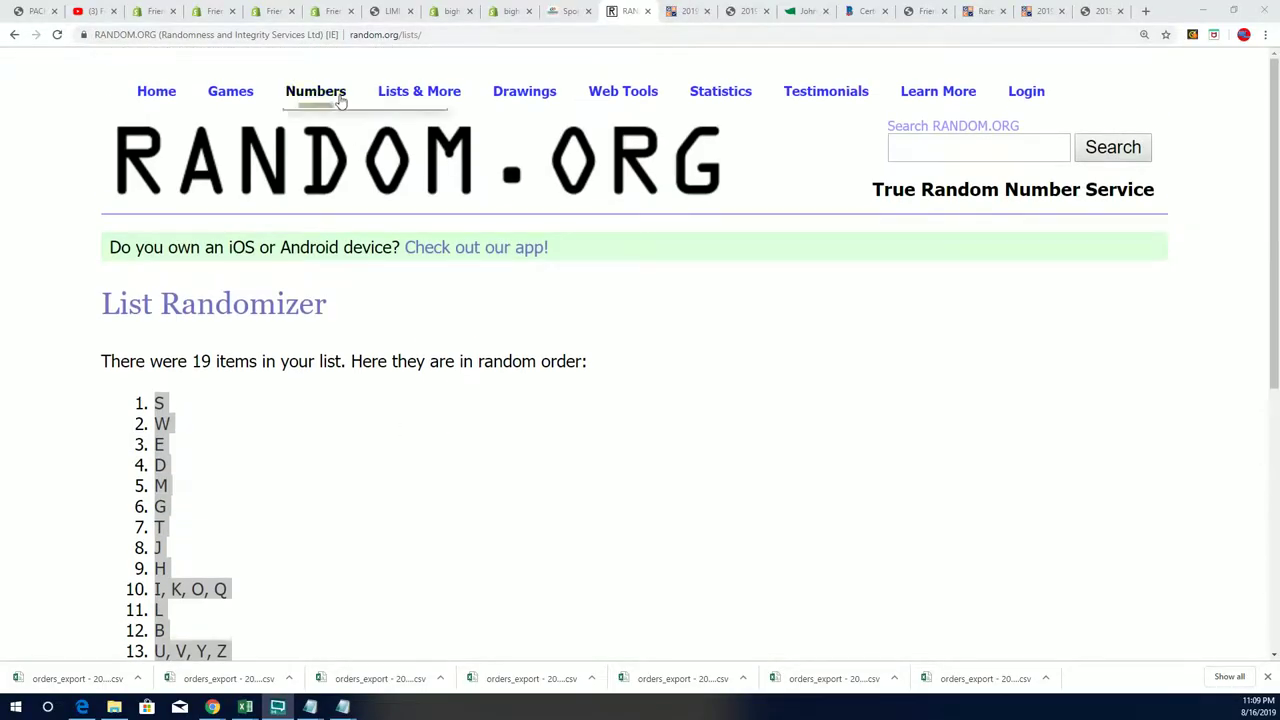
# - Open a fresh List Randomizer and paste in the 19 numbered owners
pyautogui.moveTo(410, 95)
pyautogui.click(410, 120)
pyautogui.scroll(-3, 771, 340)
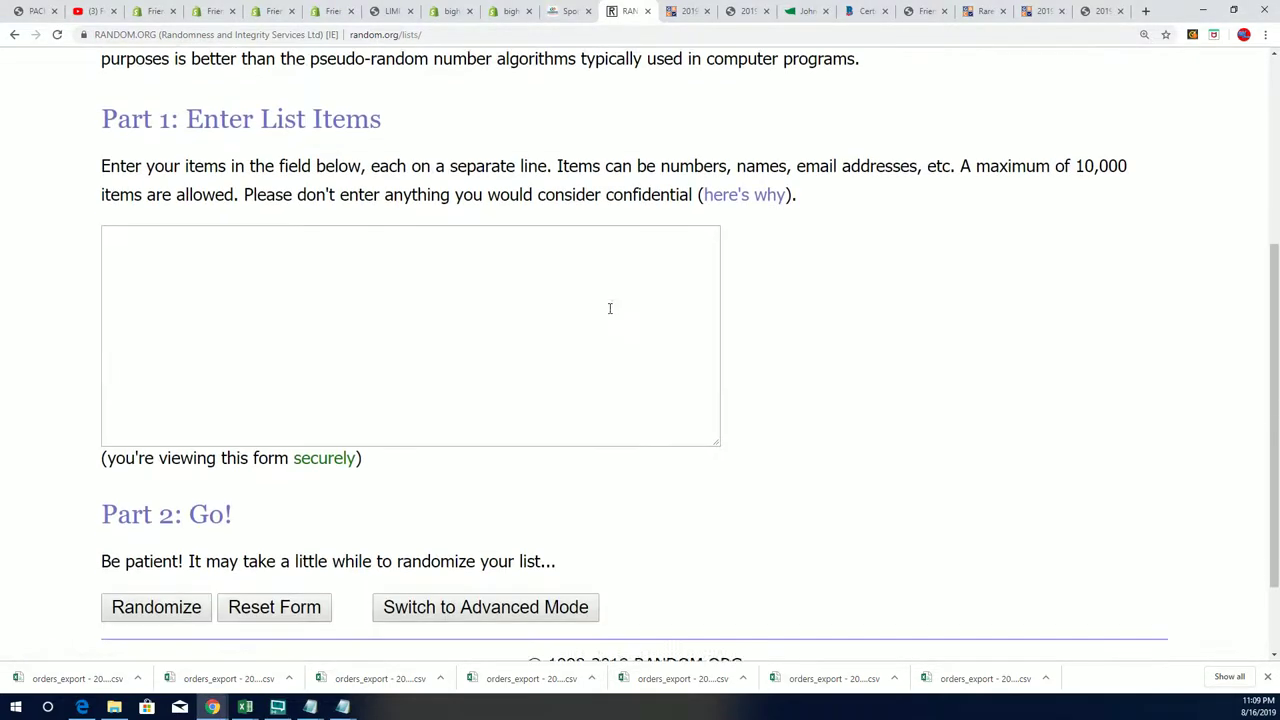
pyautogui.click(110, 228)
pyautogui.rightClick(106, 229)
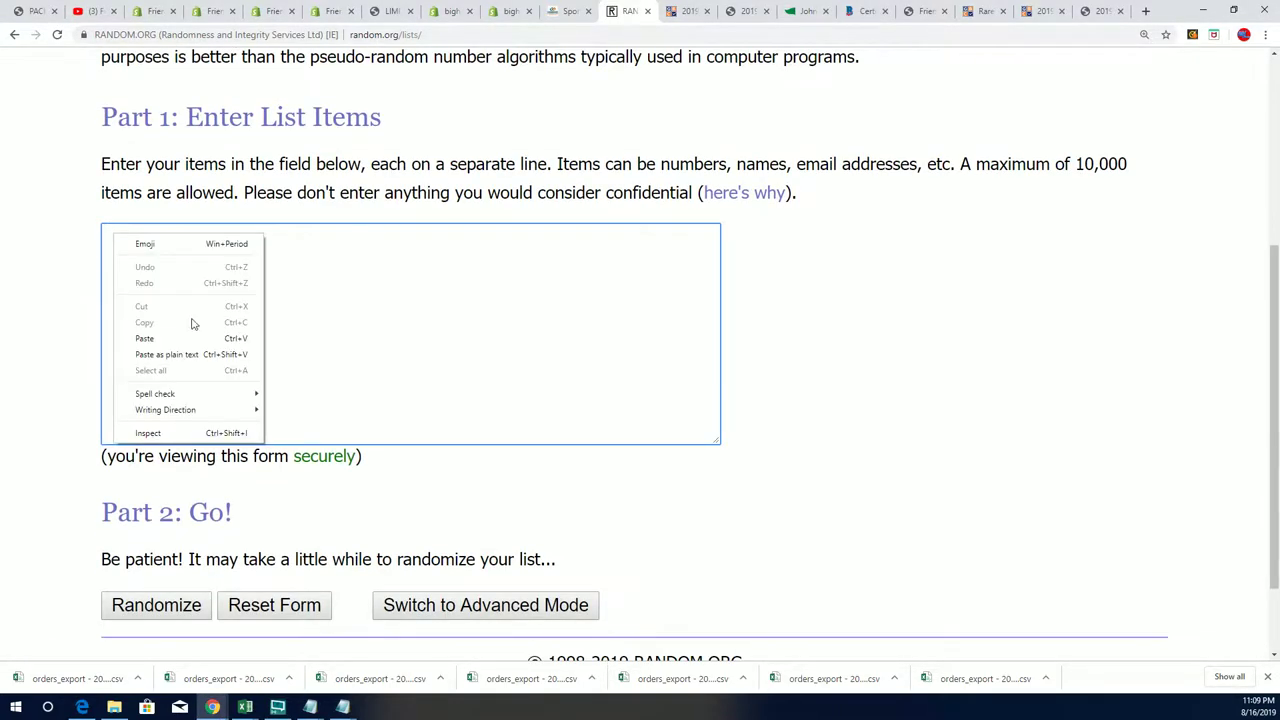
pyautogui.click(135, 340)
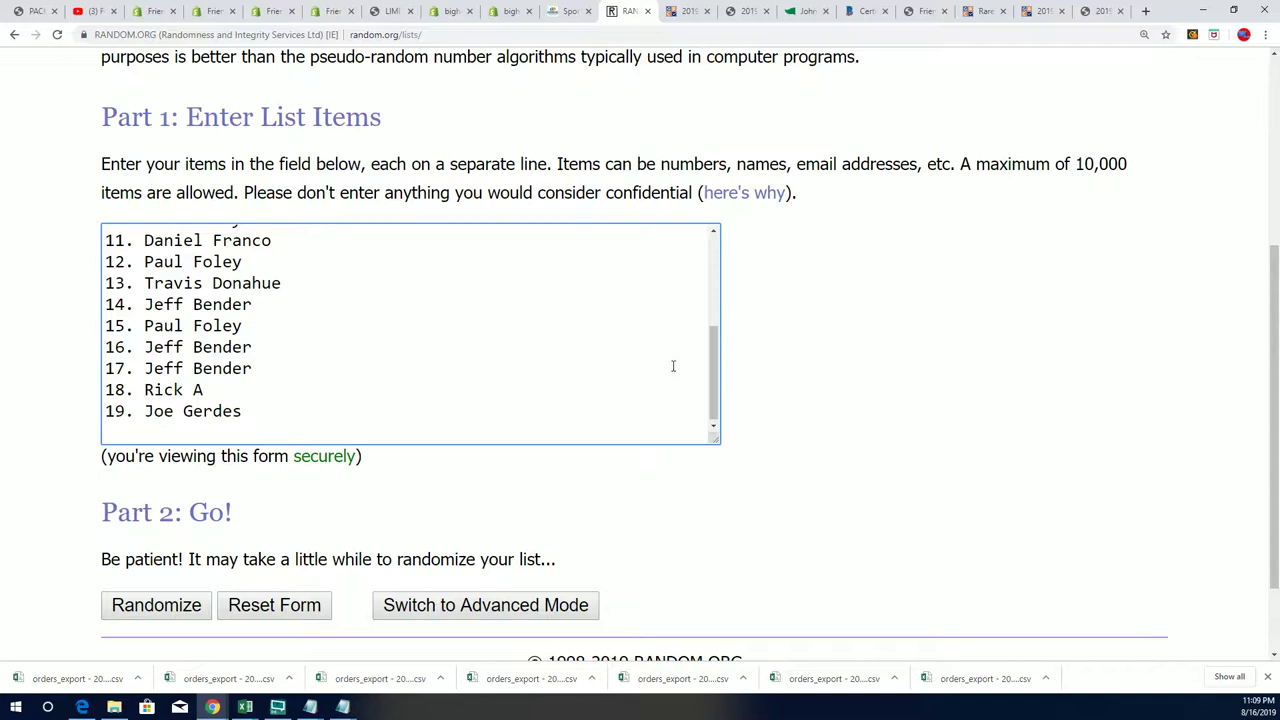
pyautogui.moveTo(714, 376); pyautogui.dragTo(701, 250)
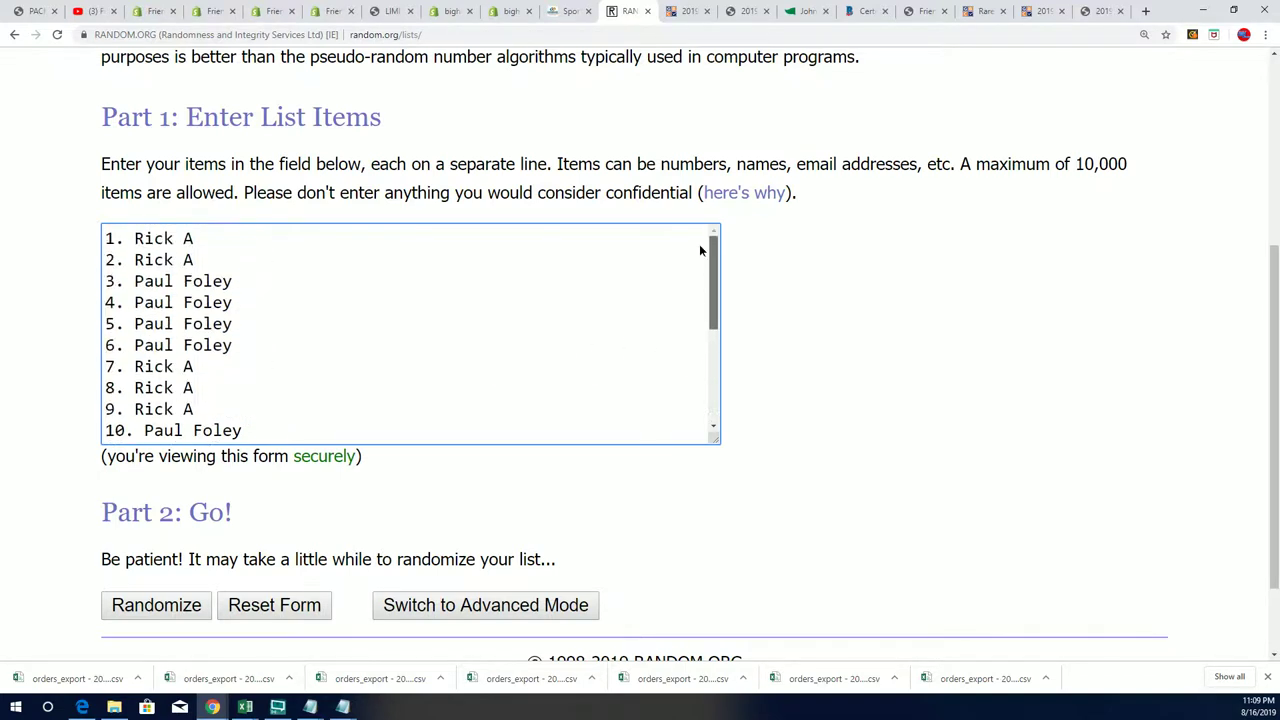
pyautogui.click(839, 323)
# - Reshuffle the numbered owners five times and highlight first-place entry 12
pyautogui.scroll(-2, 826, 336)
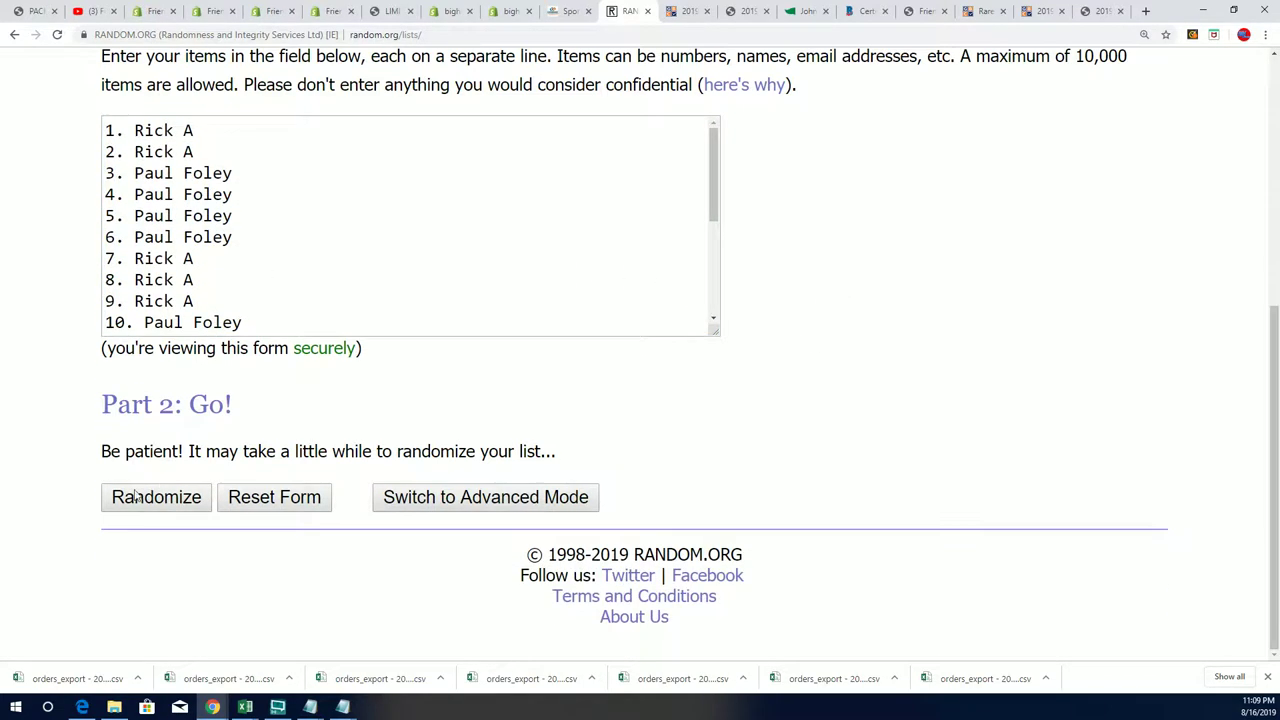
pyautogui.scroll(-5, 126, 510)
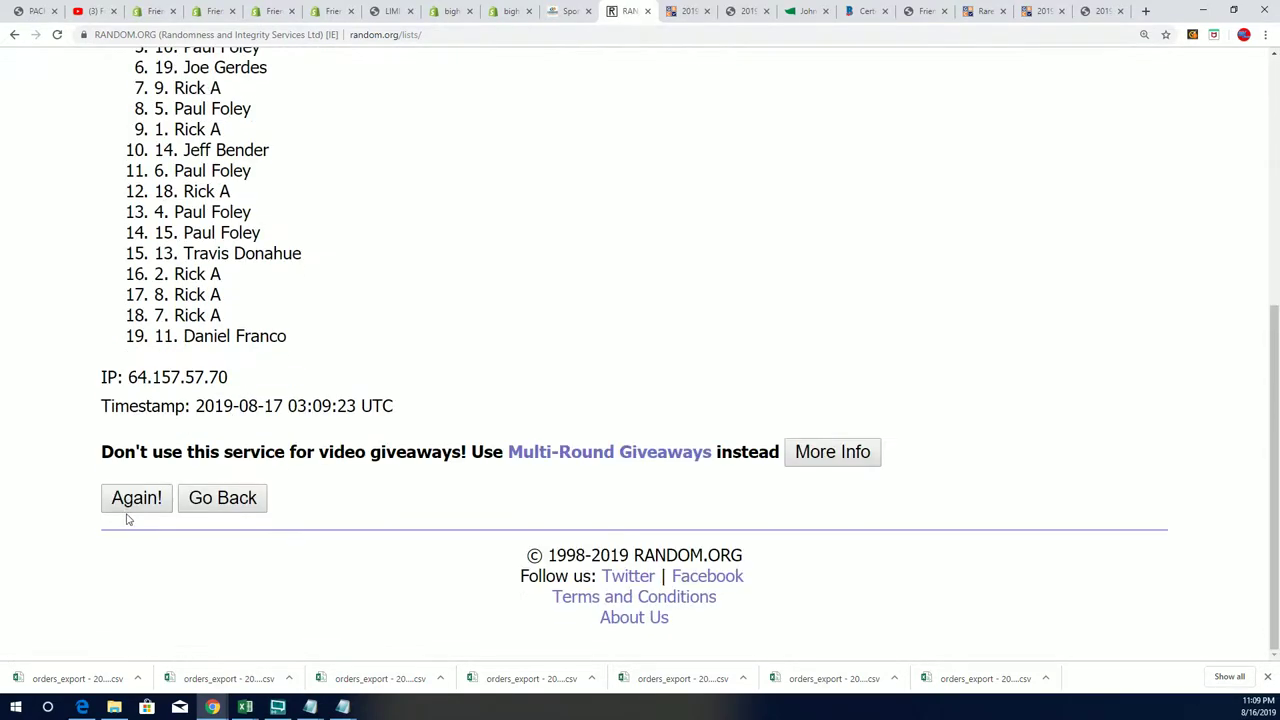
pyautogui.click(128, 505)
pyautogui.scroll(-5, 125, 529)
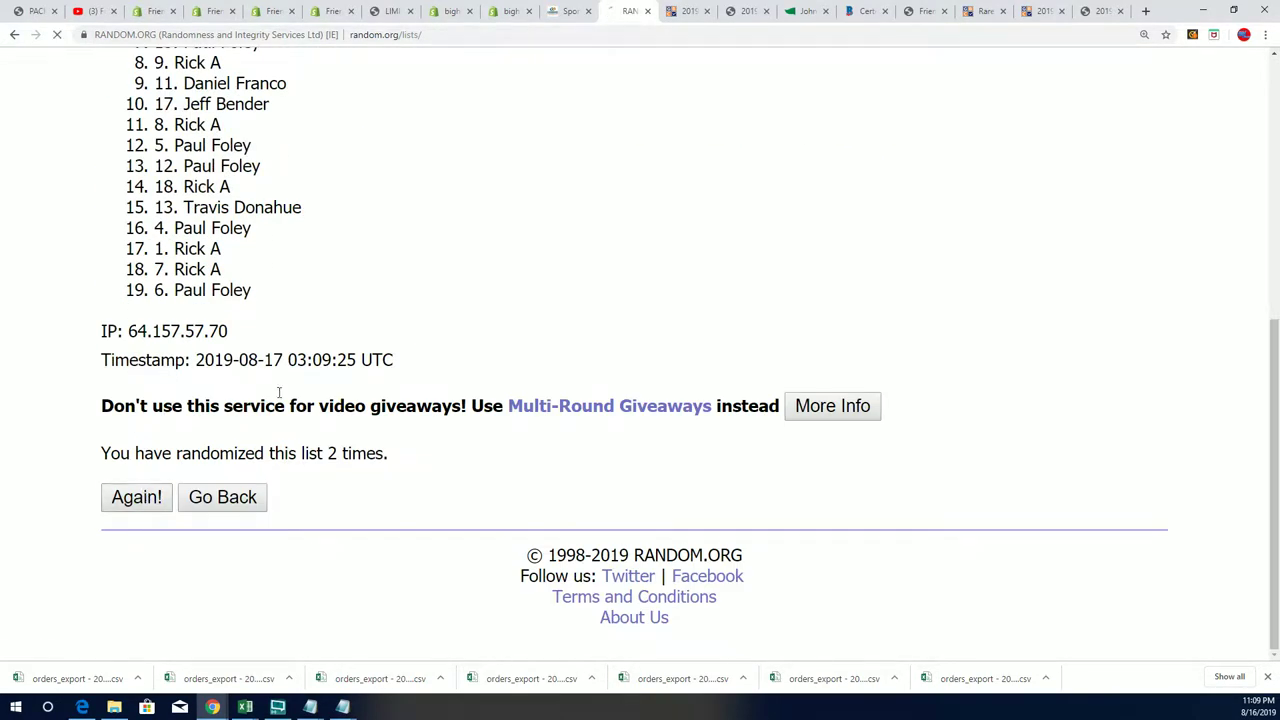
pyautogui.scroll(-5, 137, 511)
pyautogui.click(134, 497)
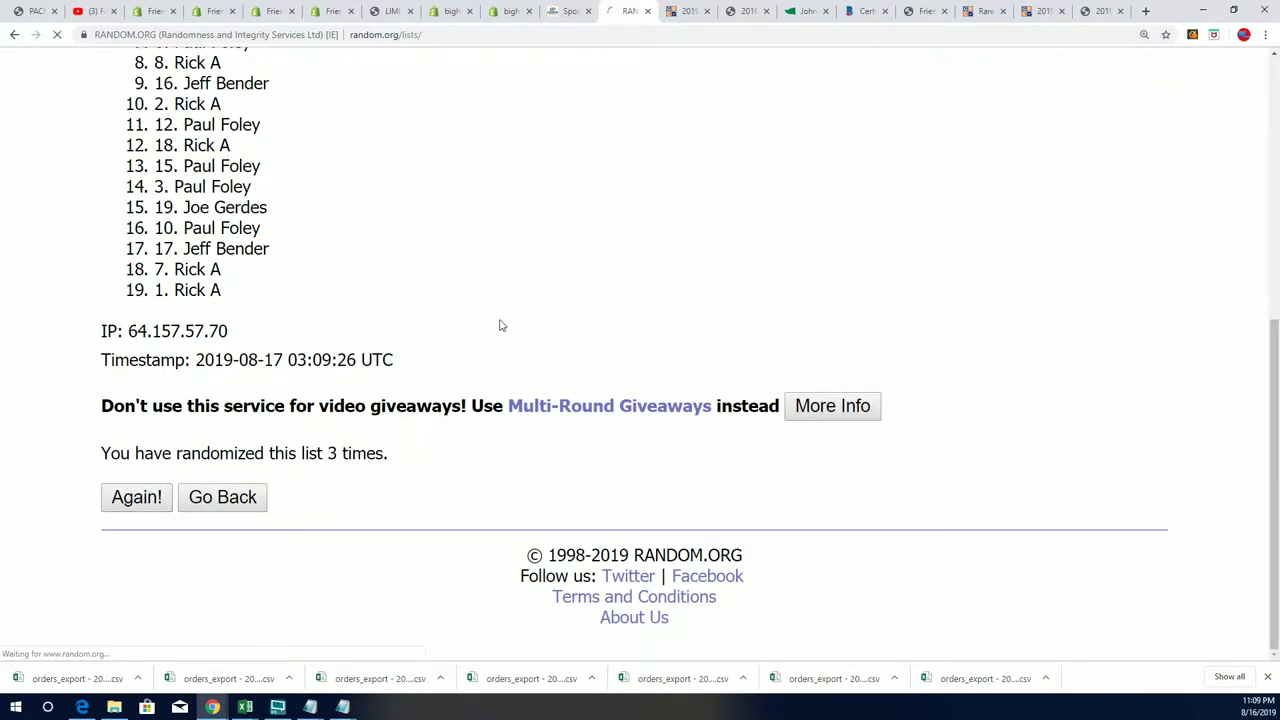
pyautogui.click(116, 497)
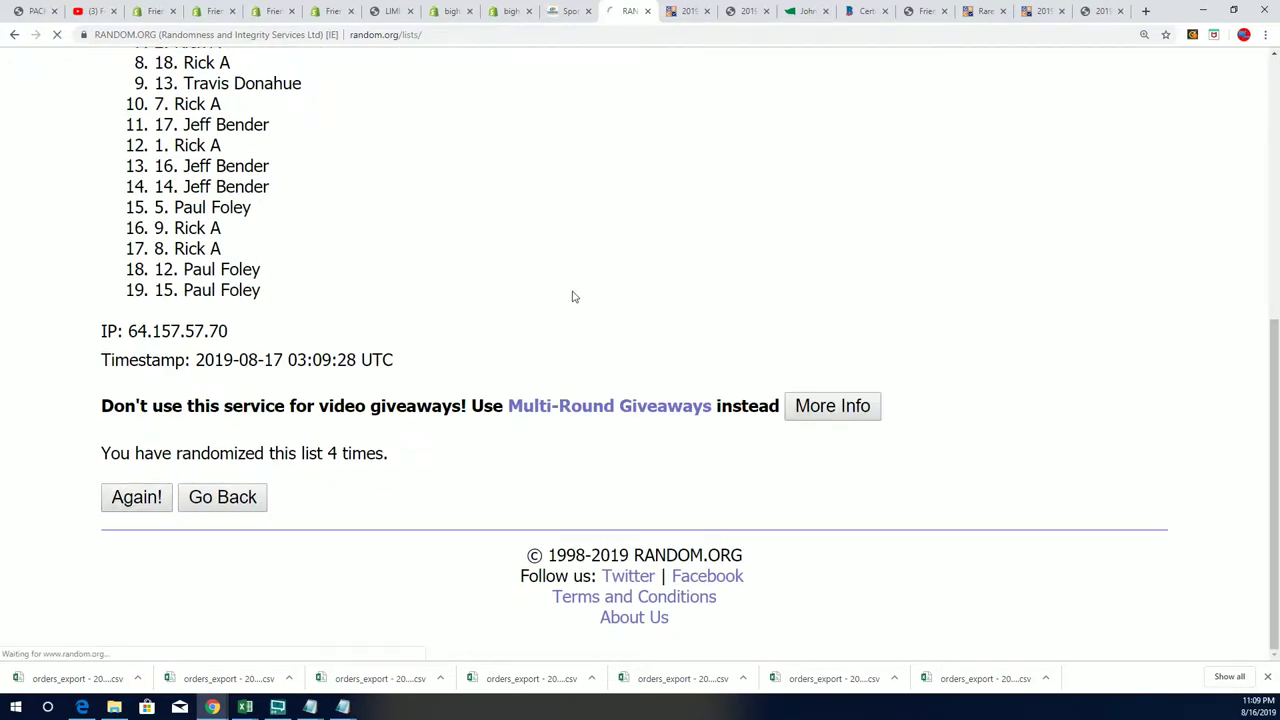
pyautogui.click(137, 499)
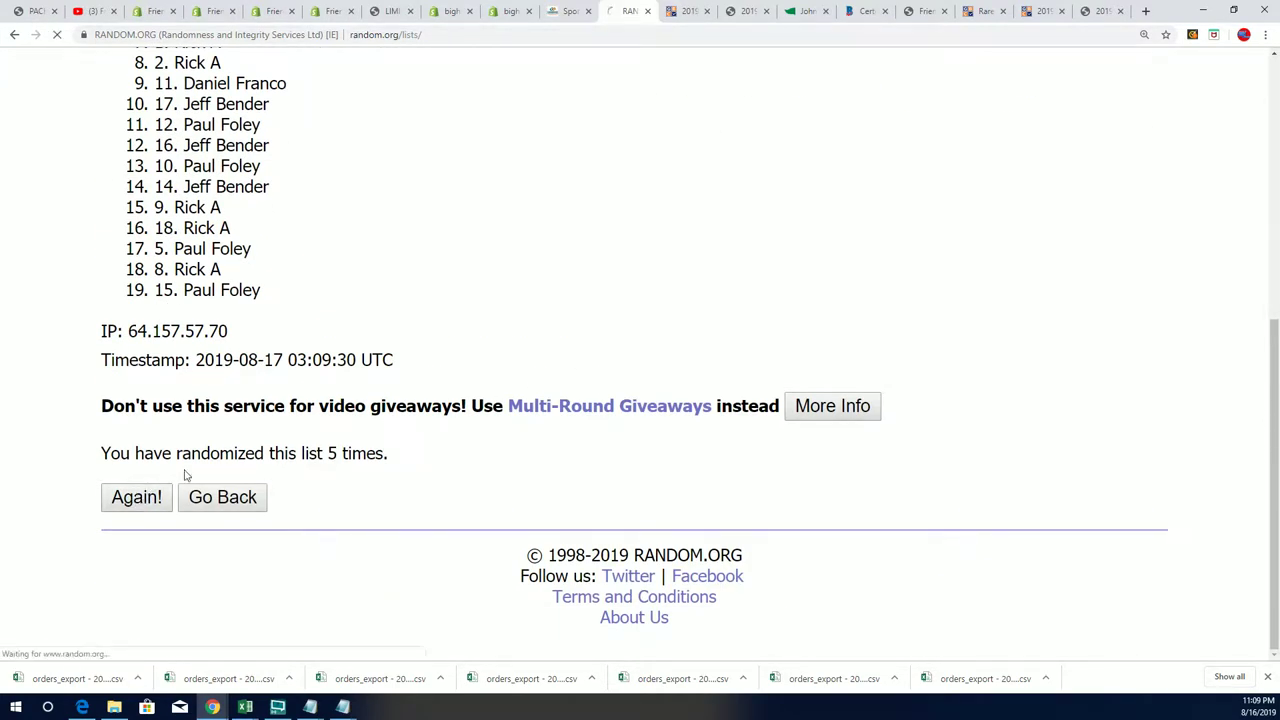
pyautogui.click(116, 503)
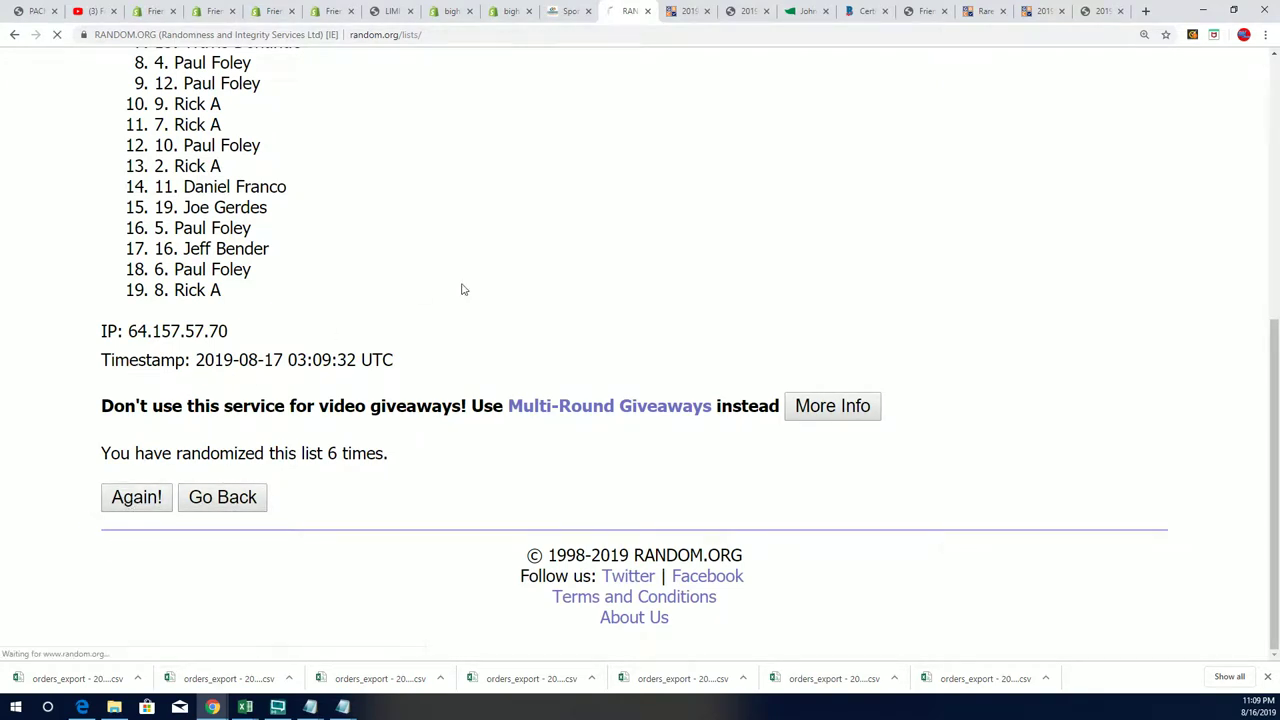
pyautogui.moveTo(263, 409); pyautogui.dragTo(175, 388)
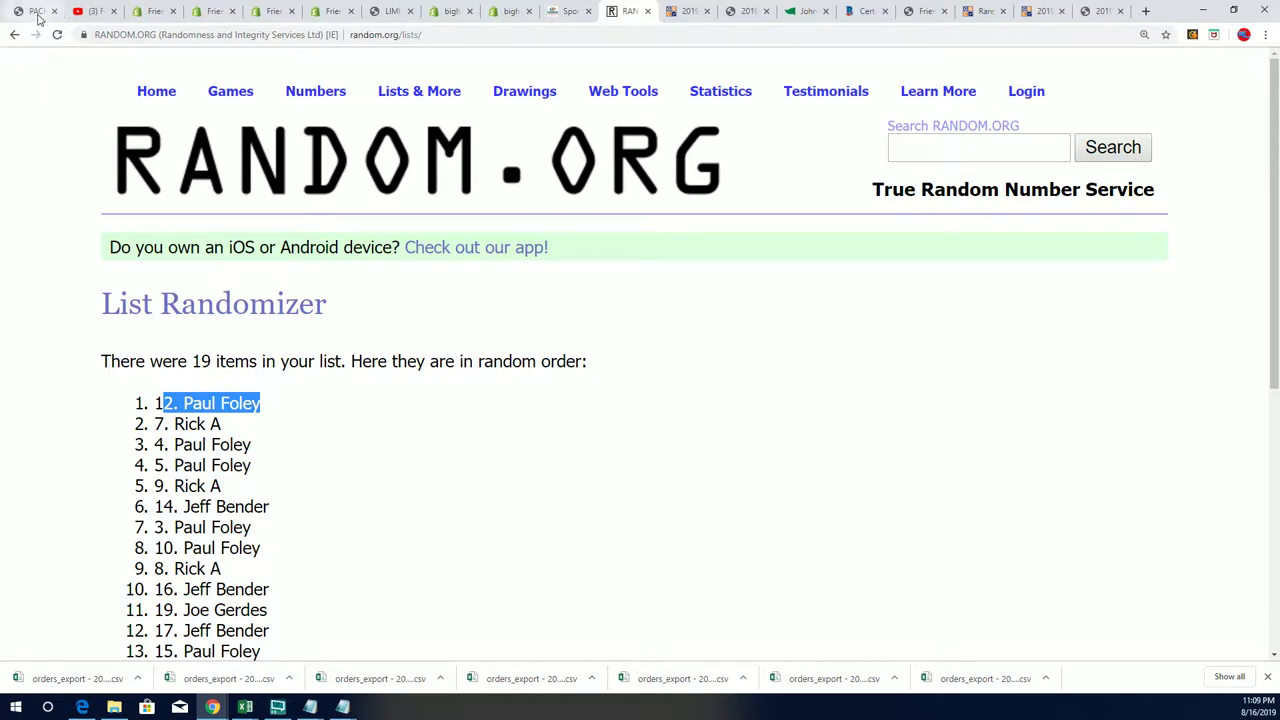
# - Go to Big Hit Island's Map Promotion Game page and scroll through the numbered map and rules
pyautogui.click(745, 12)
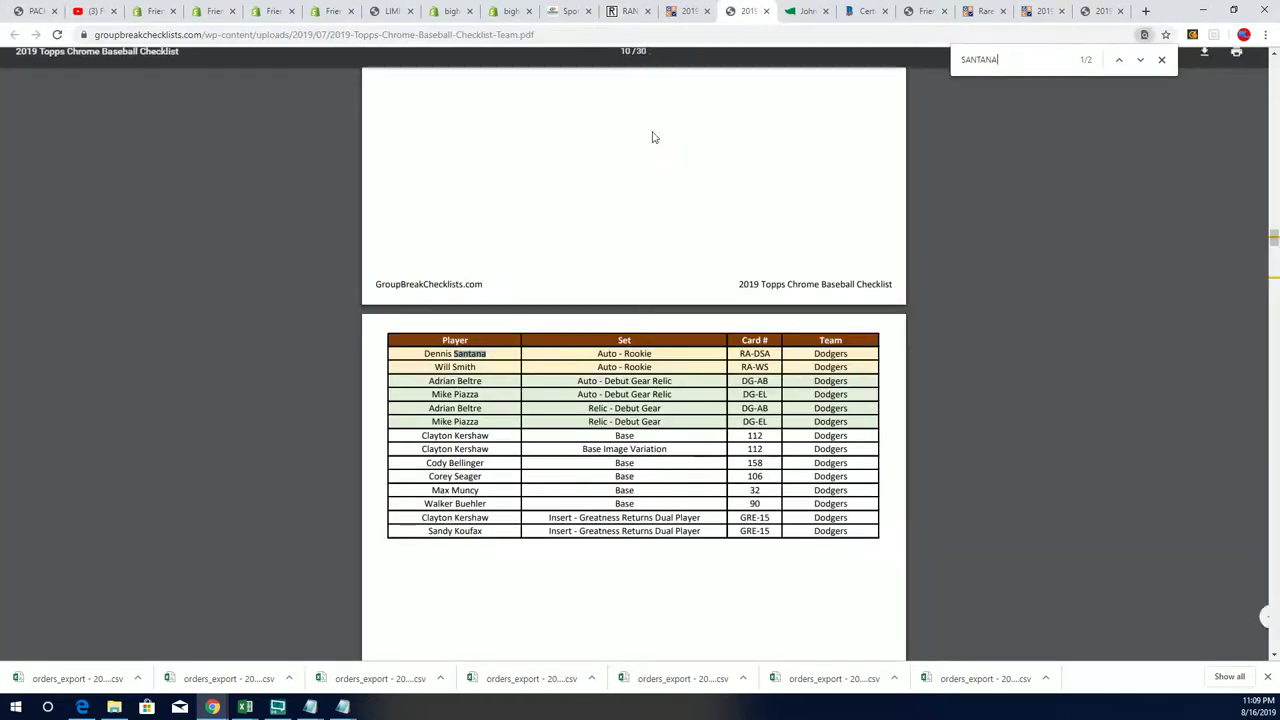
pyautogui.click(393, 12)
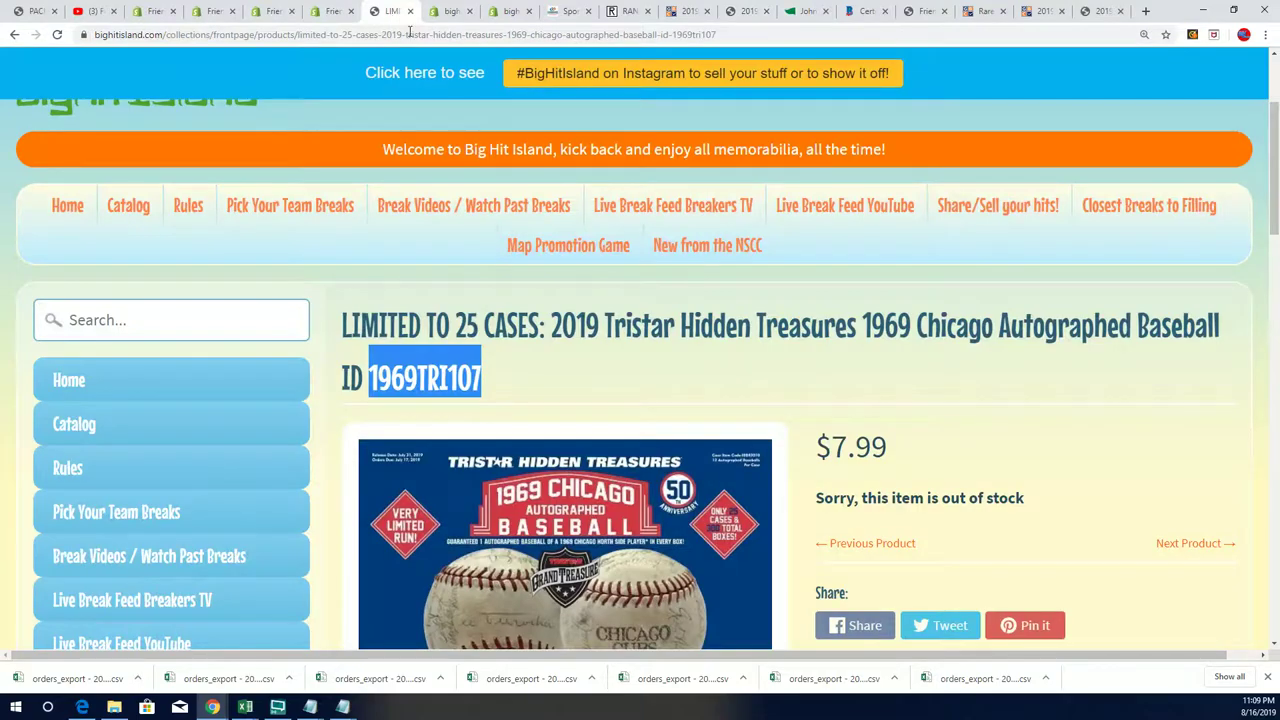
pyautogui.click(568, 245)
pyautogui.scroll(-4, 505, 368)
pyautogui.scroll(-5, 716, 373)
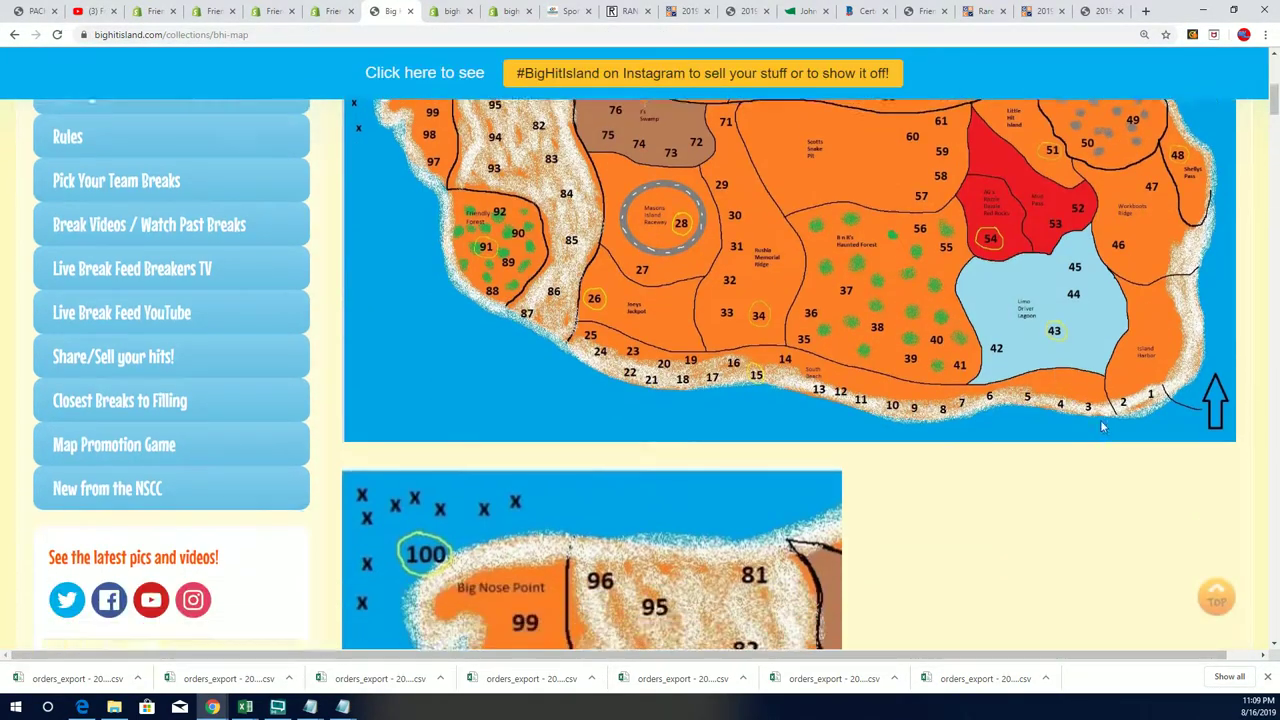
pyautogui.scroll(-20, 716, 373)
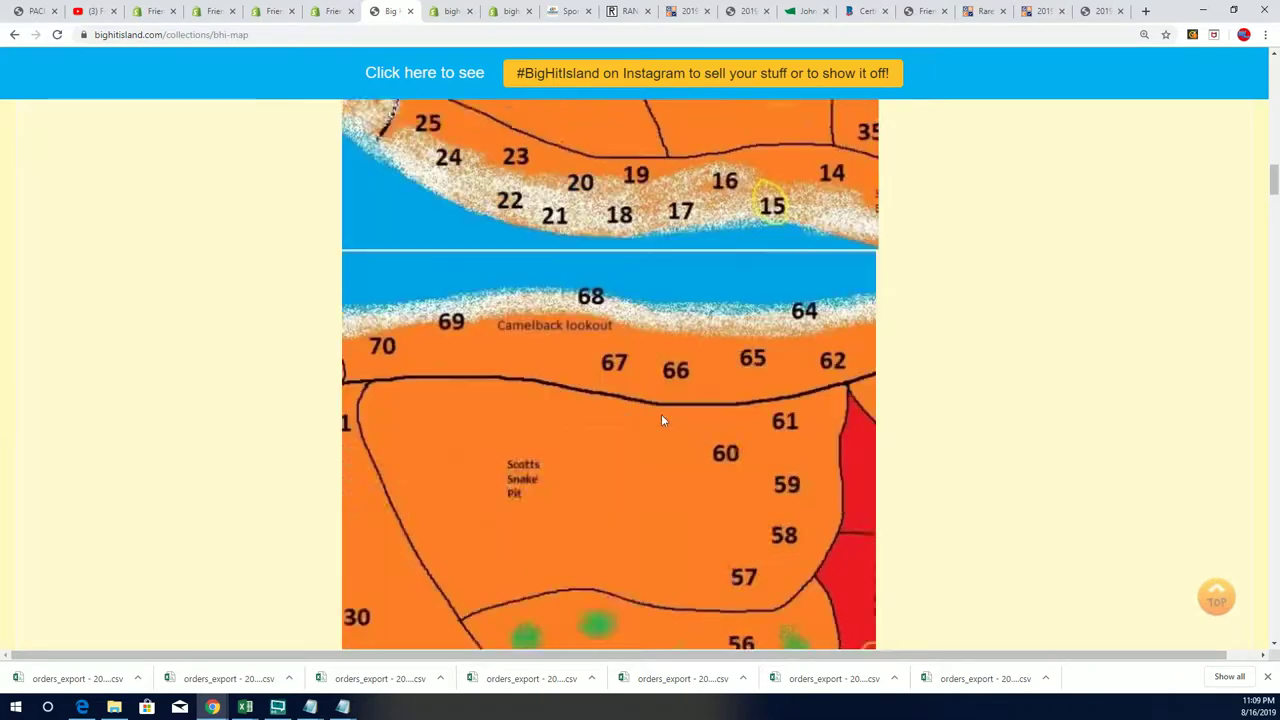
pyautogui.scroll(-3, 656, 424)
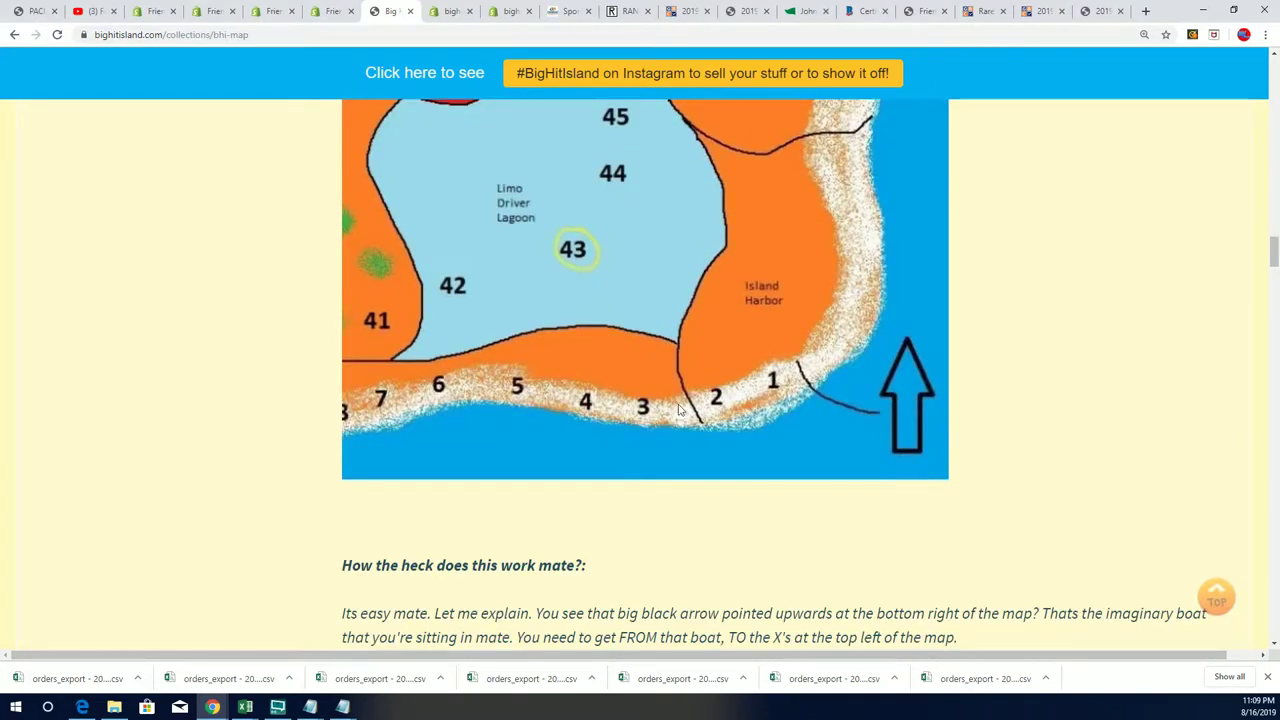
pyautogui.scroll(-11, 620, 354)
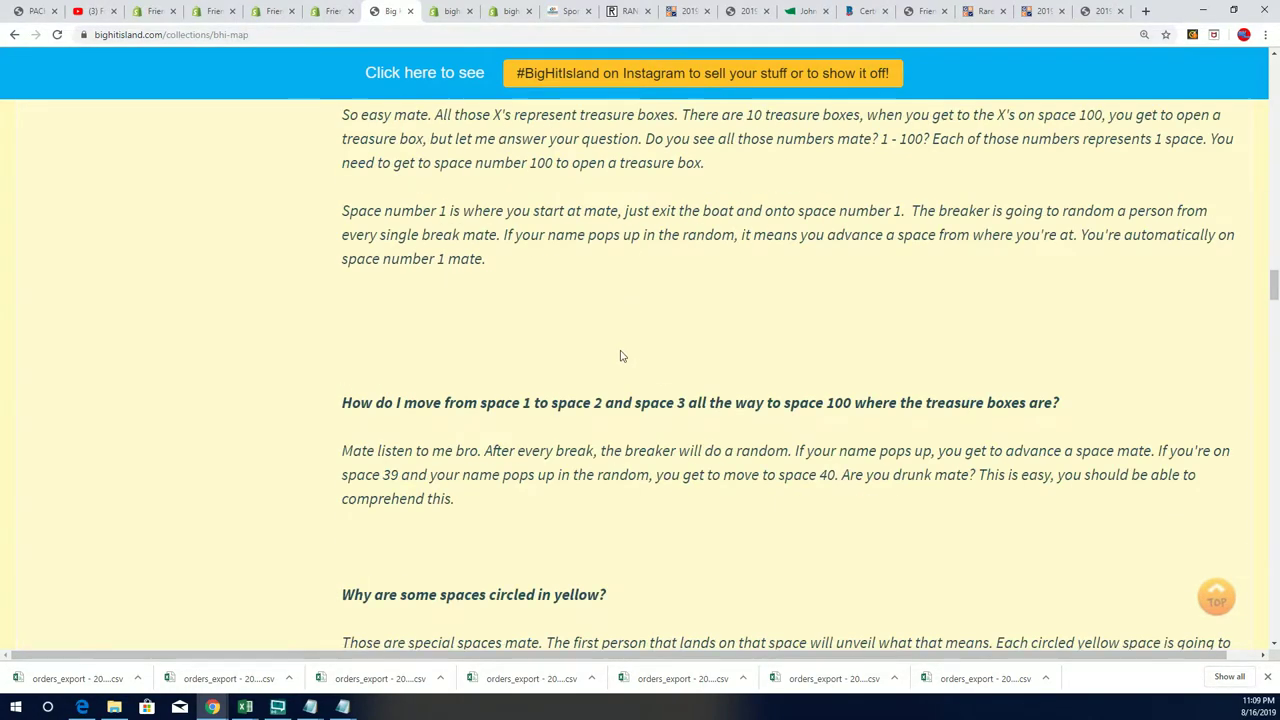
pyautogui.scroll(-8, 600, 364)
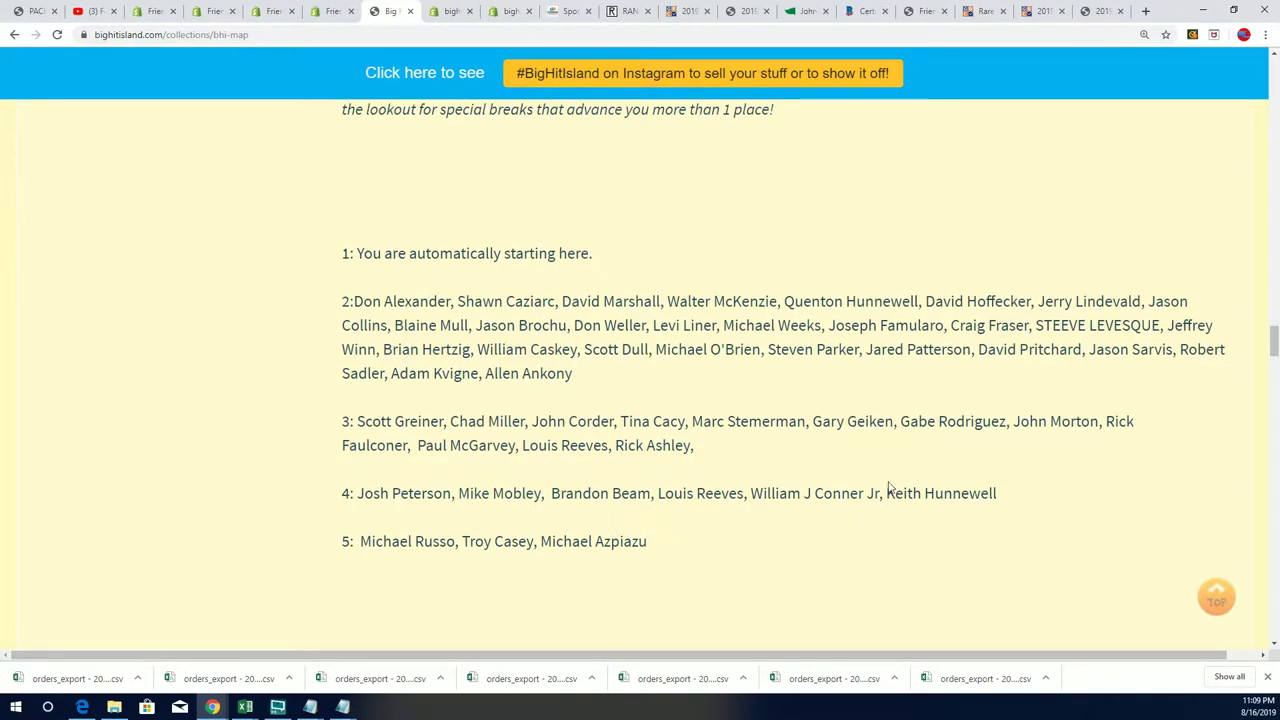
pyautogui.scroll(-3, 596, 488)
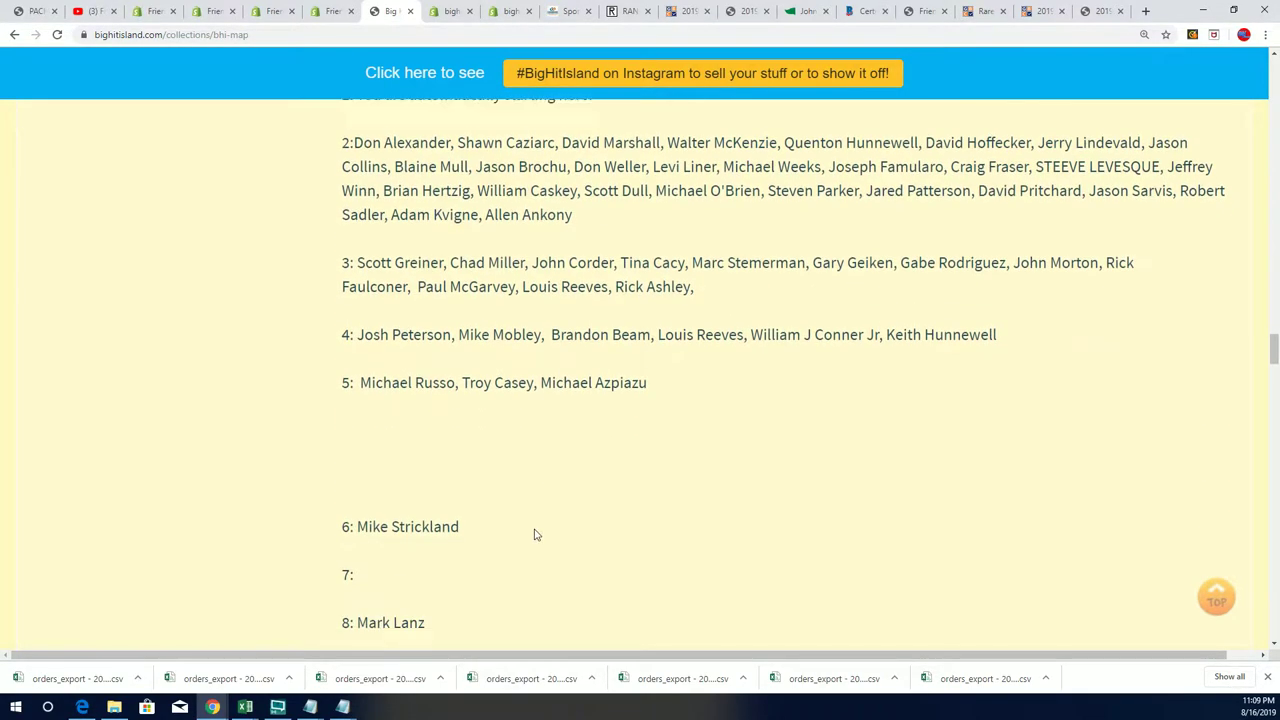
pyautogui.scroll(2, 527, 255)
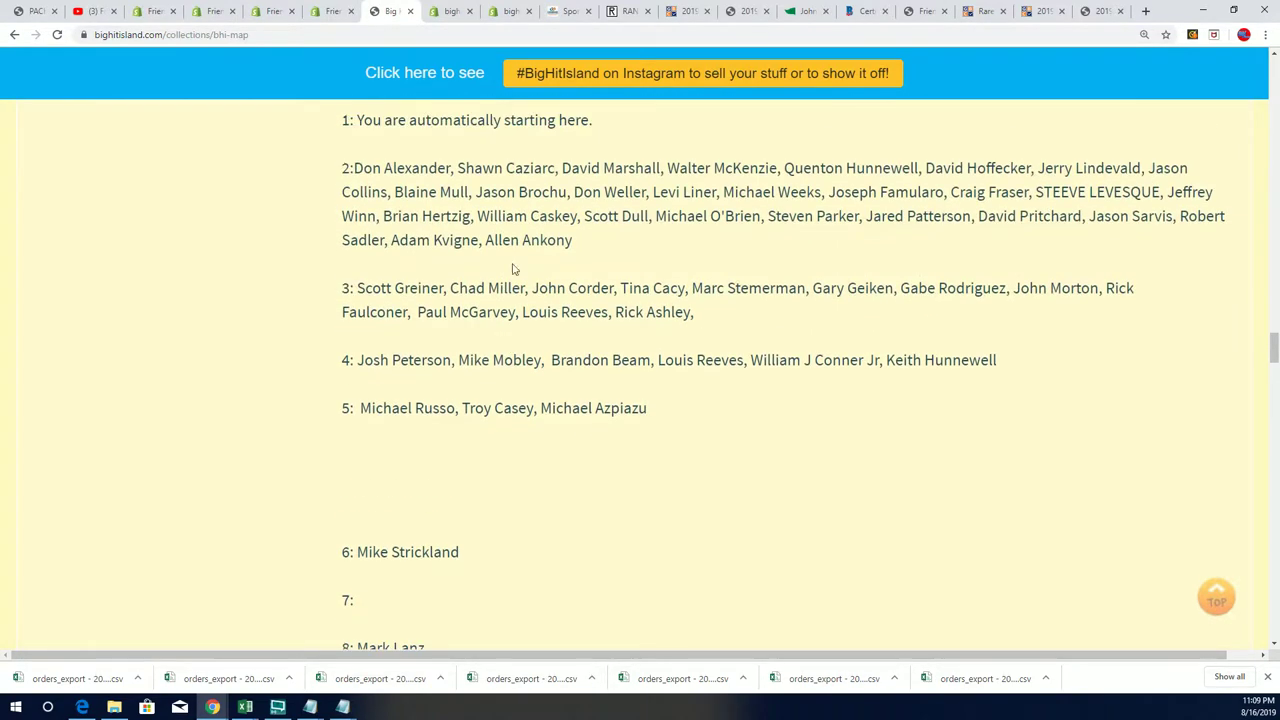